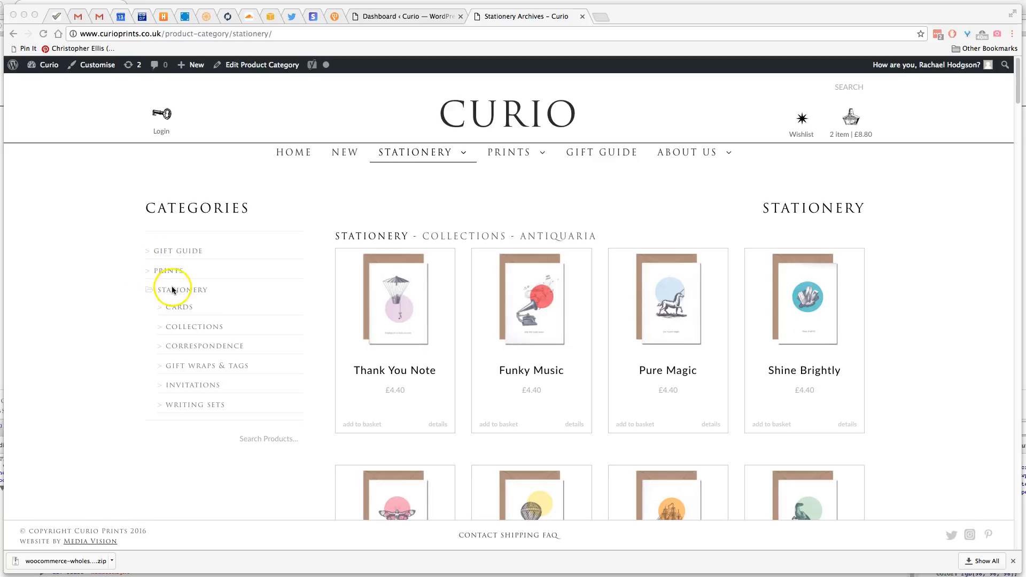
Open the product categories page in the shop's WordPress admin
{"action": "mouse_move", "coordinate": [415, 158]}
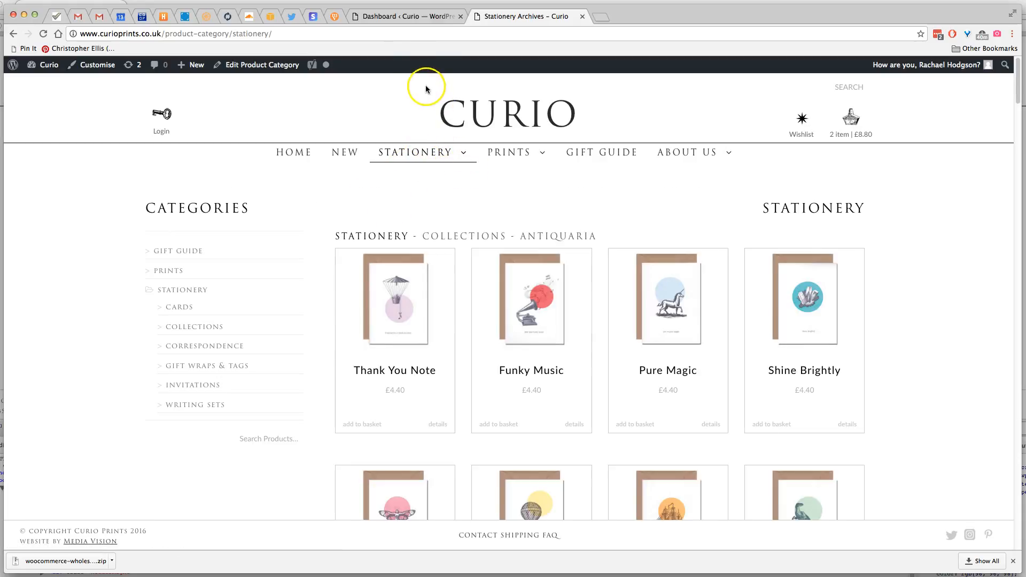
{"action": "left_click", "coordinate": [405, 17]}
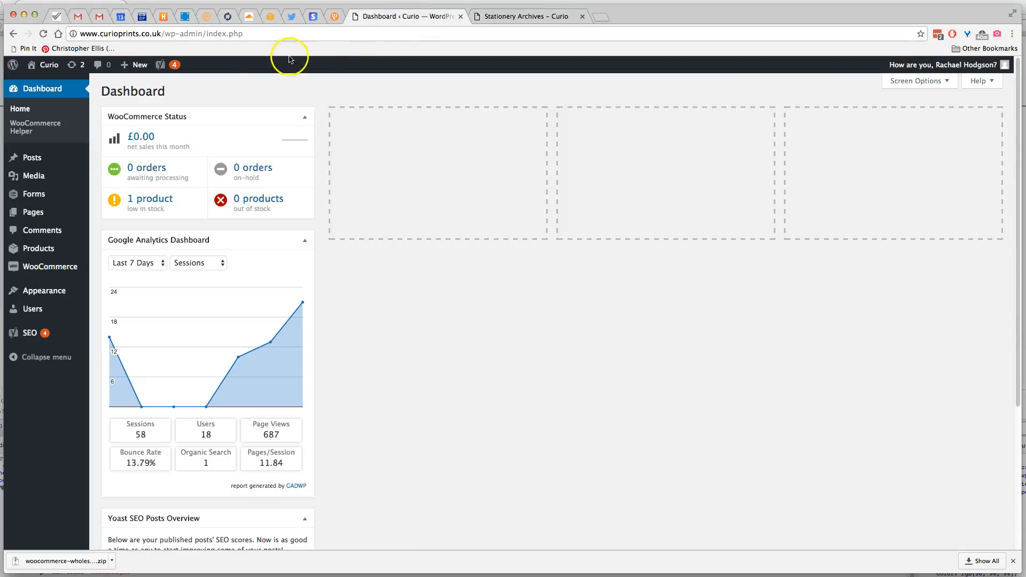
{"action": "mouse_move", "coordinate": [34, 201]}
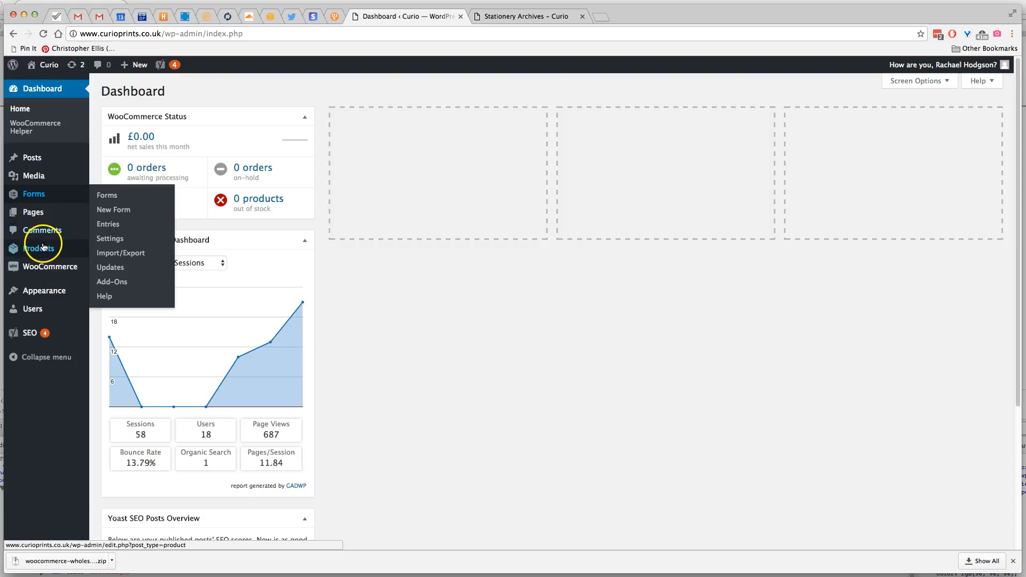
{"action": "mouse_move", "coordinate": [46, 247]}
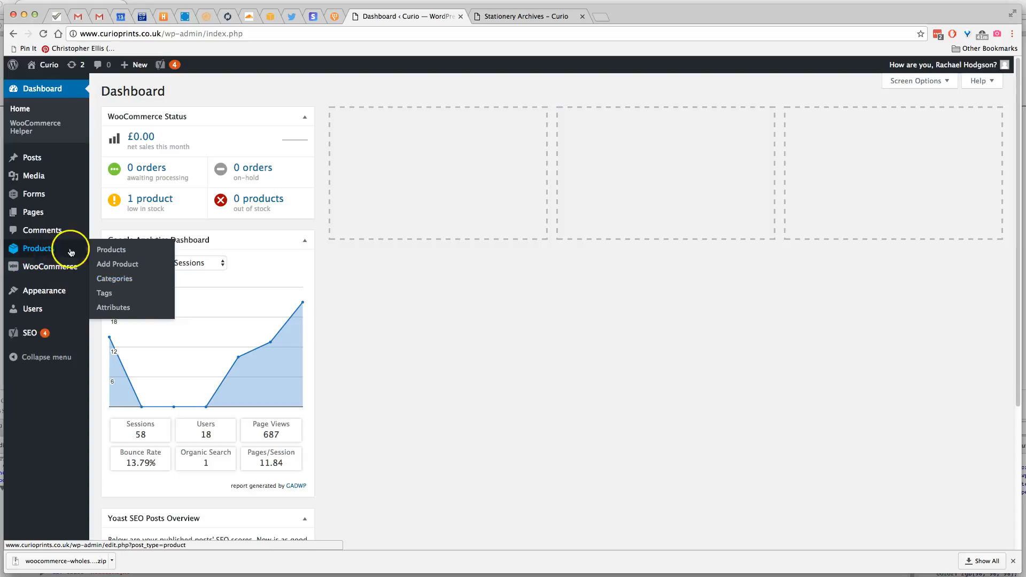
{"action": "left_click", "coordinate": [122, 280]}
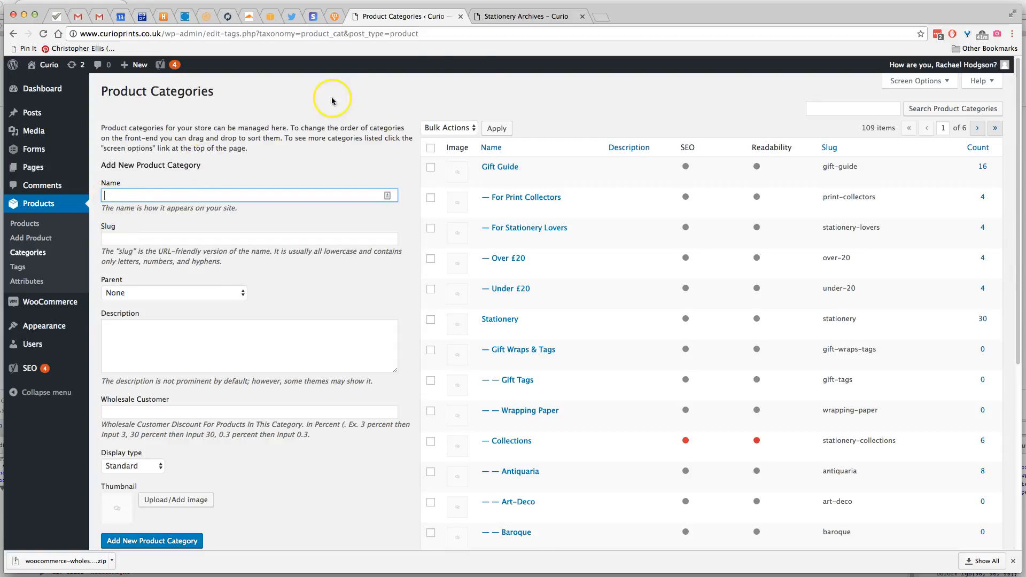
Enter the name Test and the slug test for a new product category, checking the slug format against the storefront's stationery page address
{"action": "left_click", "coordinate": [507, 19]}
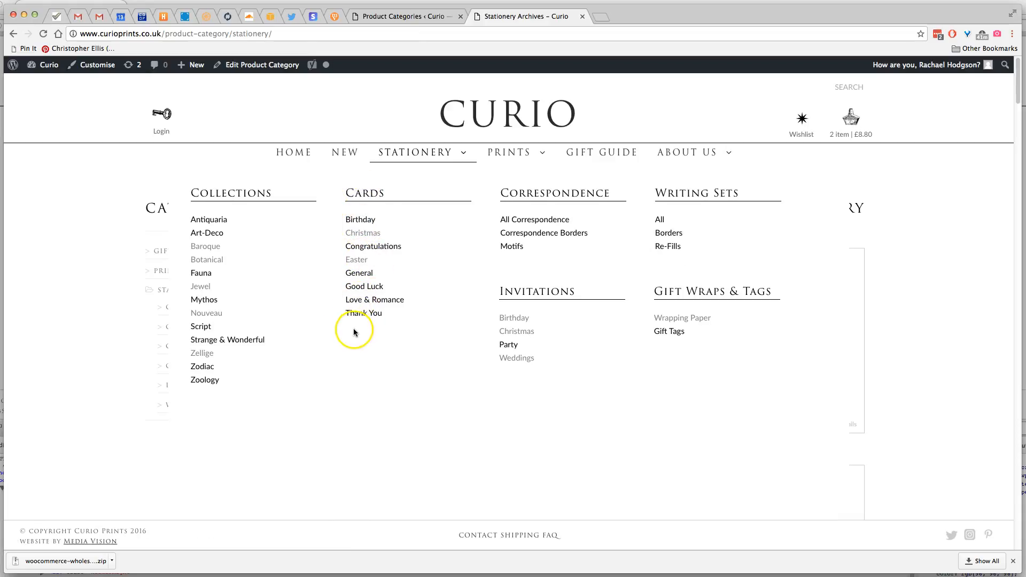
{"action": "left_click", "coordinate": [402, 17]}
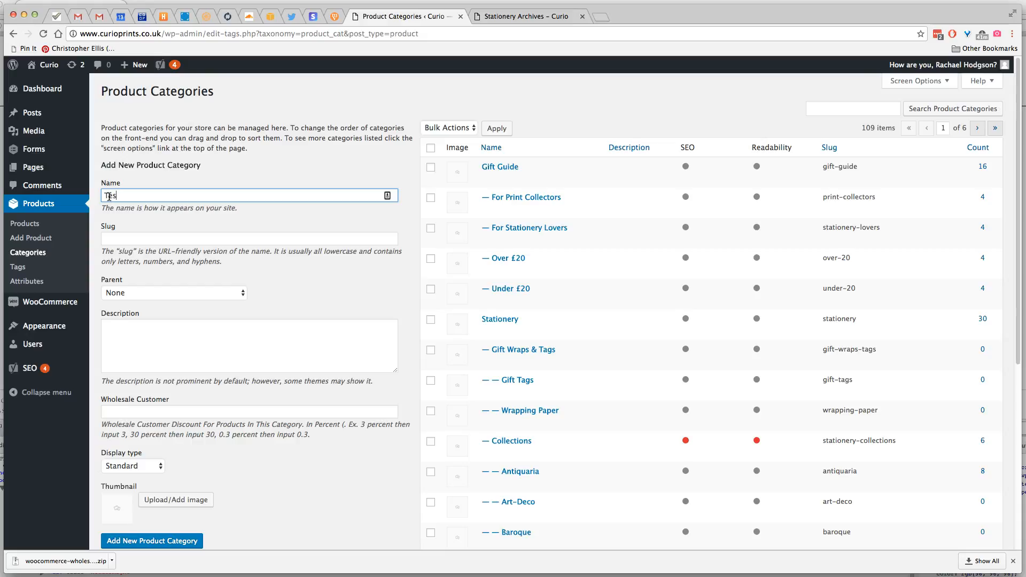
{"action": "left_click", "coordinate": [118, 236]}
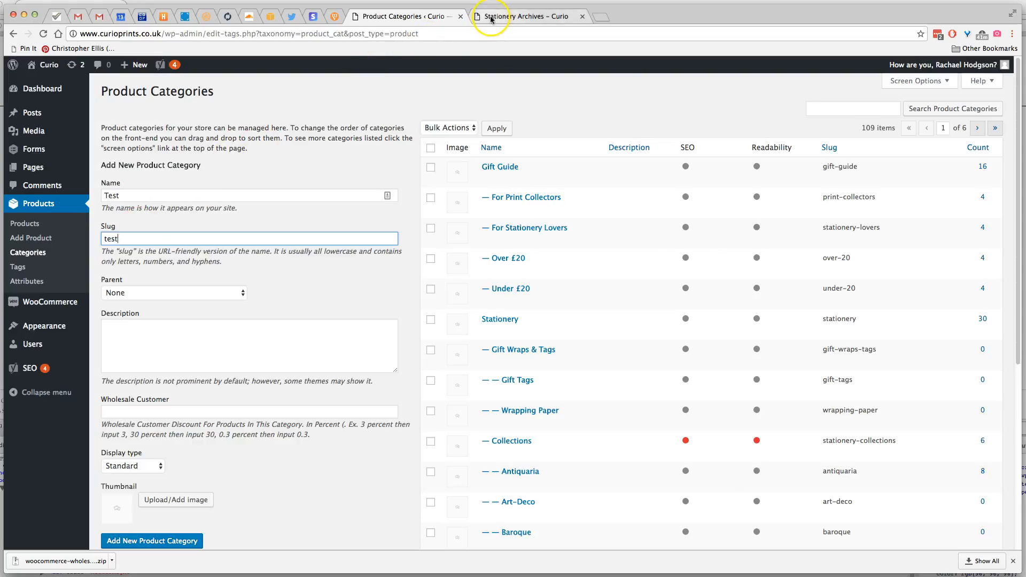
{"action": "left_click", "coordinate": [512, 13]}
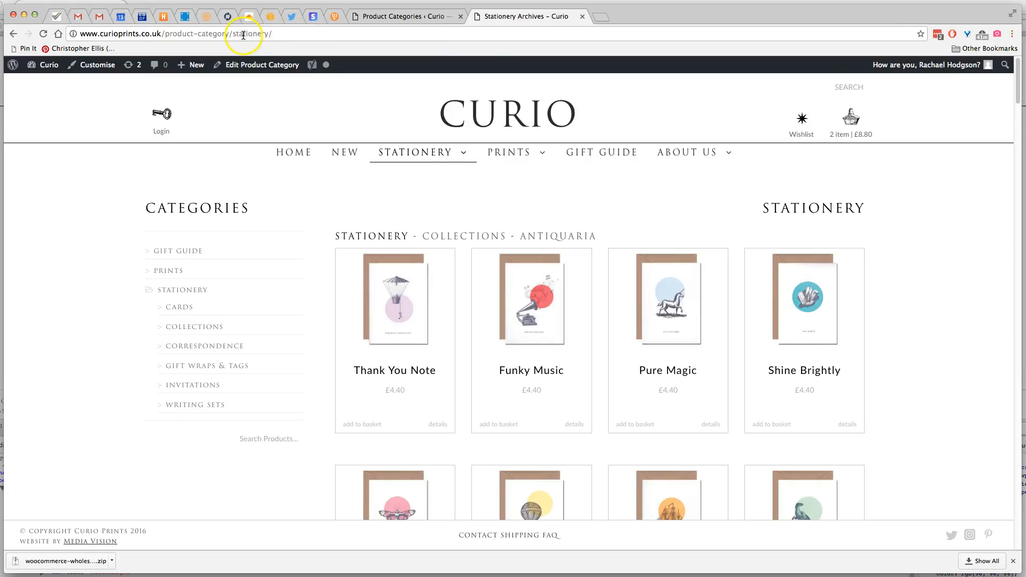
{"action": "left_click", "coordinate": [380, 19]}
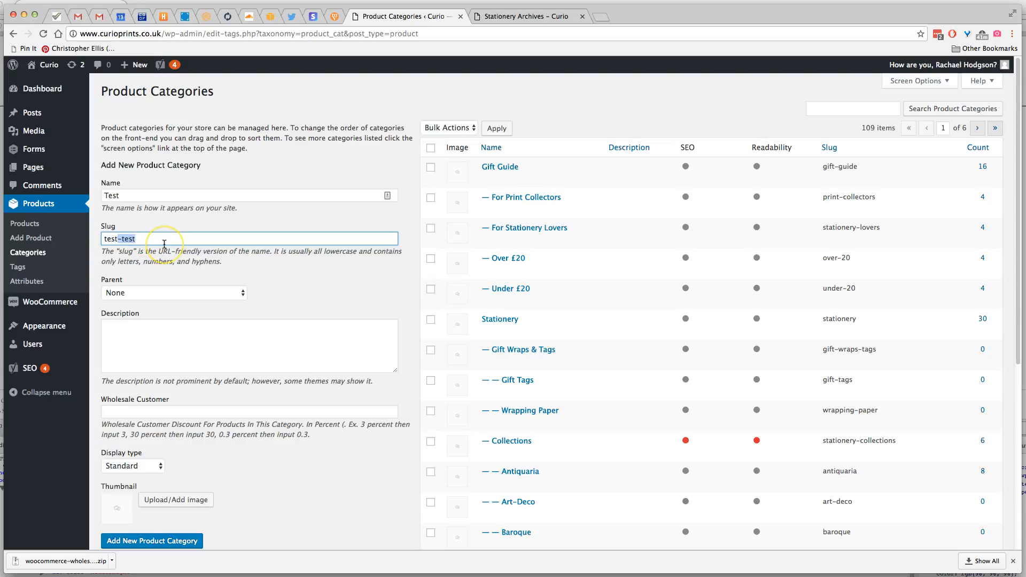
Set the new category's parent to Cards and add it as a product category
{"action": "left_click", "coordinate": [154, 294]}
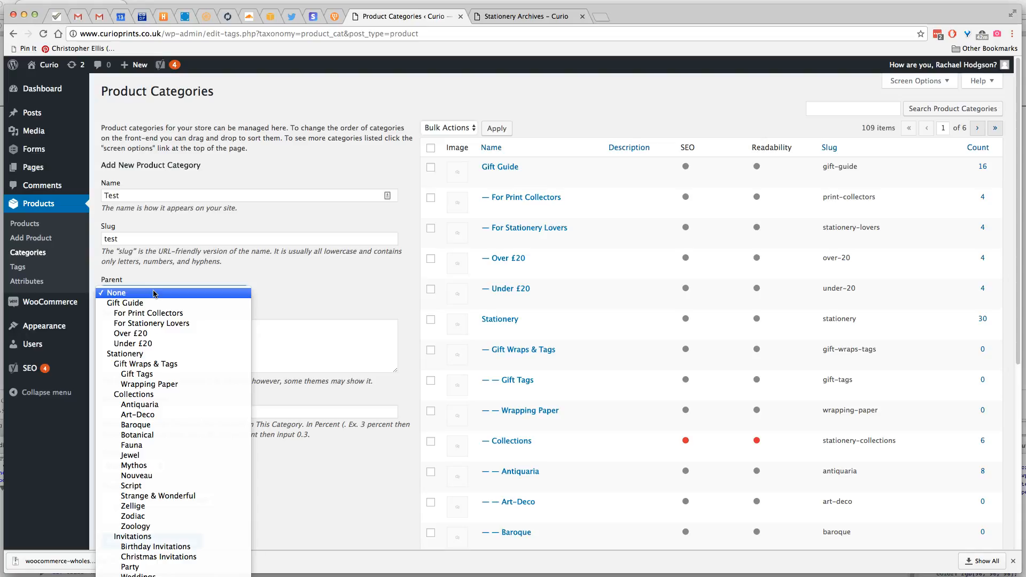
{"action": "left_click", "coordinate": [138, 357]}
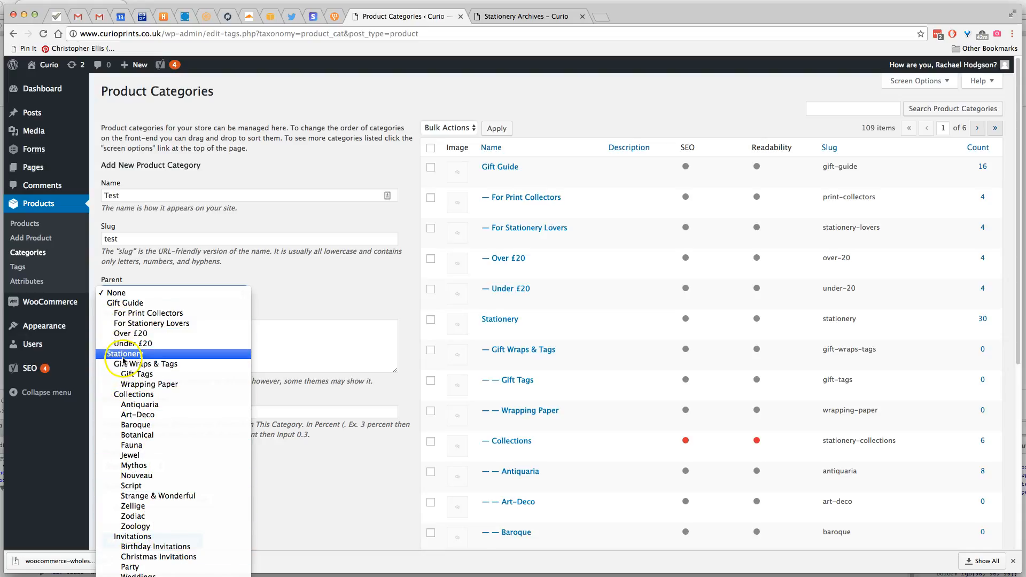
{"action": "left_click", "coordinate": [136, 566]}
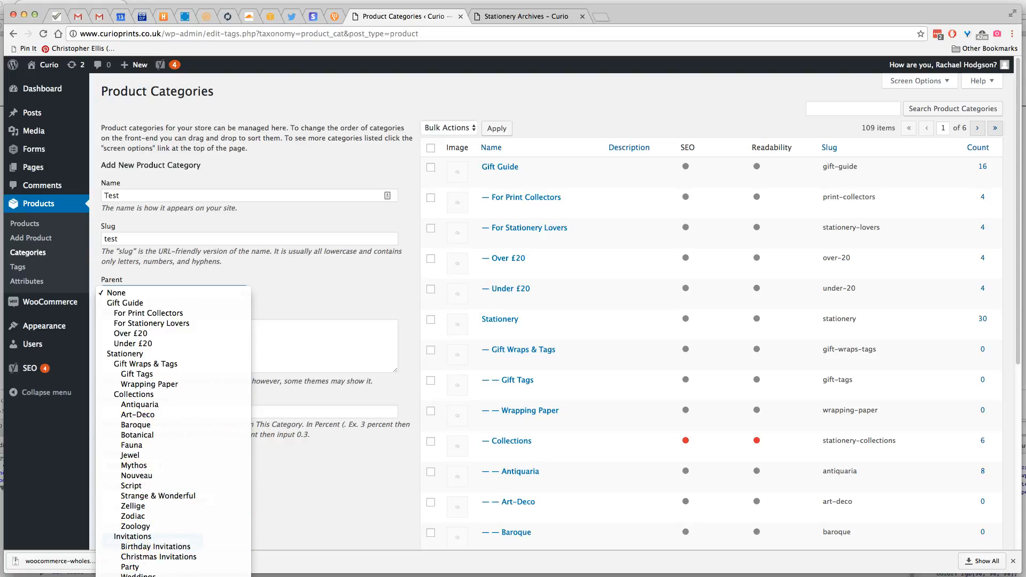
{"action": "left_click", "coordinate": [201, 480]}
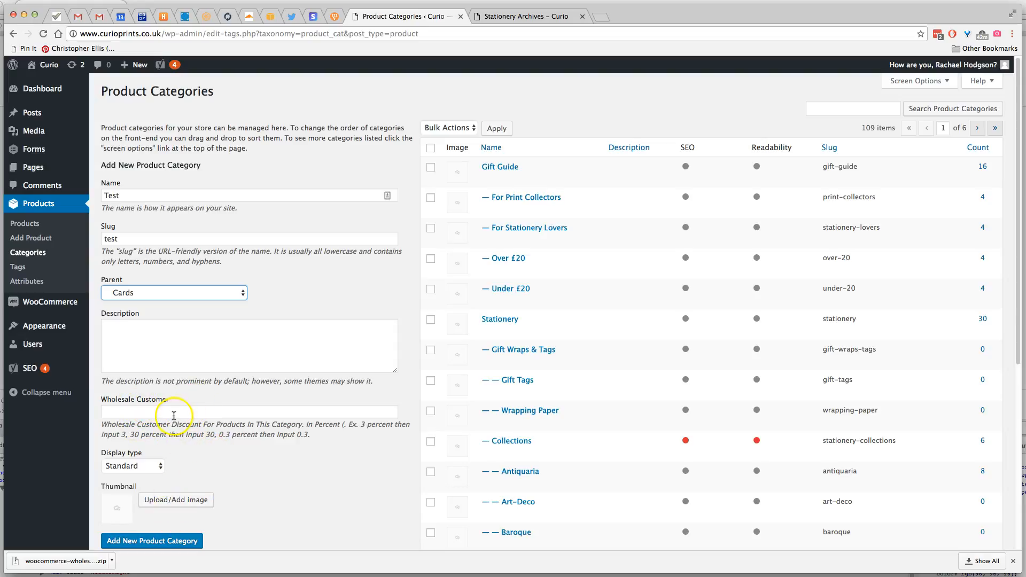
{"action": "left_click", "coordinate": [159, 541]}
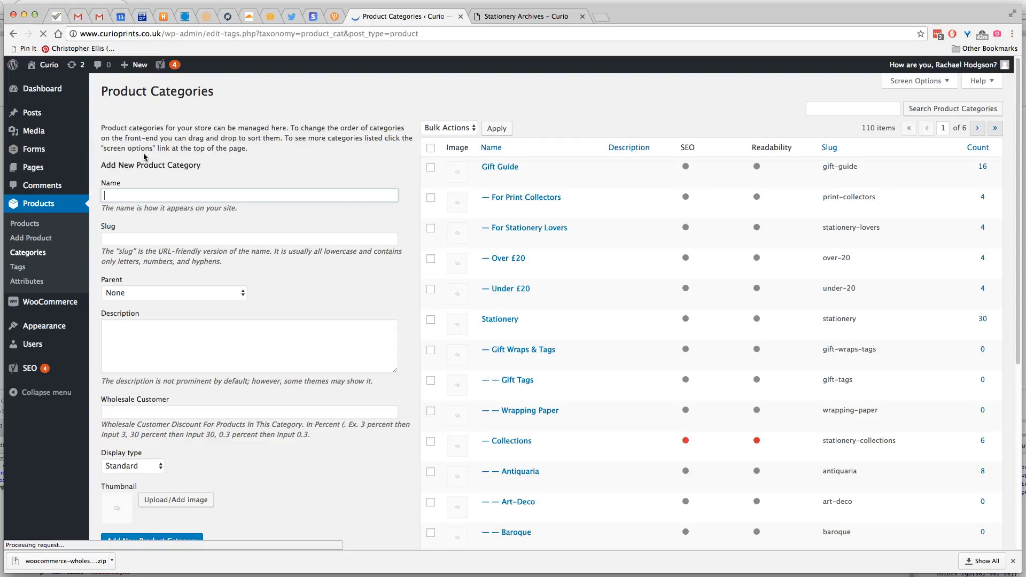
Look through the first two pages of the product category list for the new Test category
{"action": "scroll", "coordinate": [515, 234], "scroll_direction": "down", "scroll_amount": 5}
{"action": "scroll", "coordinate": [515, 234], "scroll_direction": "down", "scroll_amount": 3}
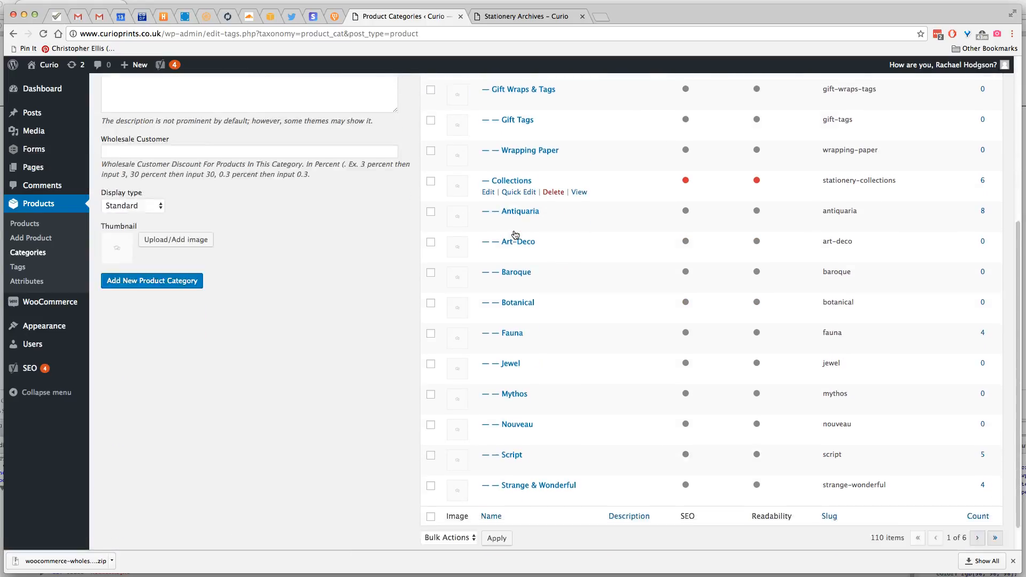
{"action": "scroll", "coordinate": [515, 234], "scroll_direction": "up", "scroll_amount": 7}
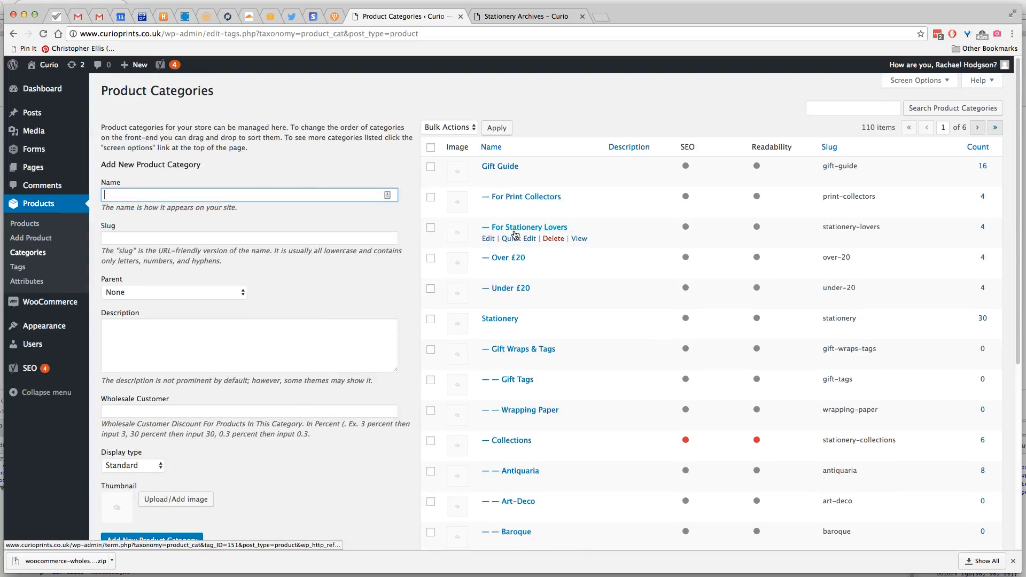
{"action": "scroll", "coordinate": [568, 259], "scroll_direction": "down", "scroll_amount": 1}
{"action": "scroll", "coordinate": [568, 259], "scroll_direction": "down", "scroll_amount": 6}
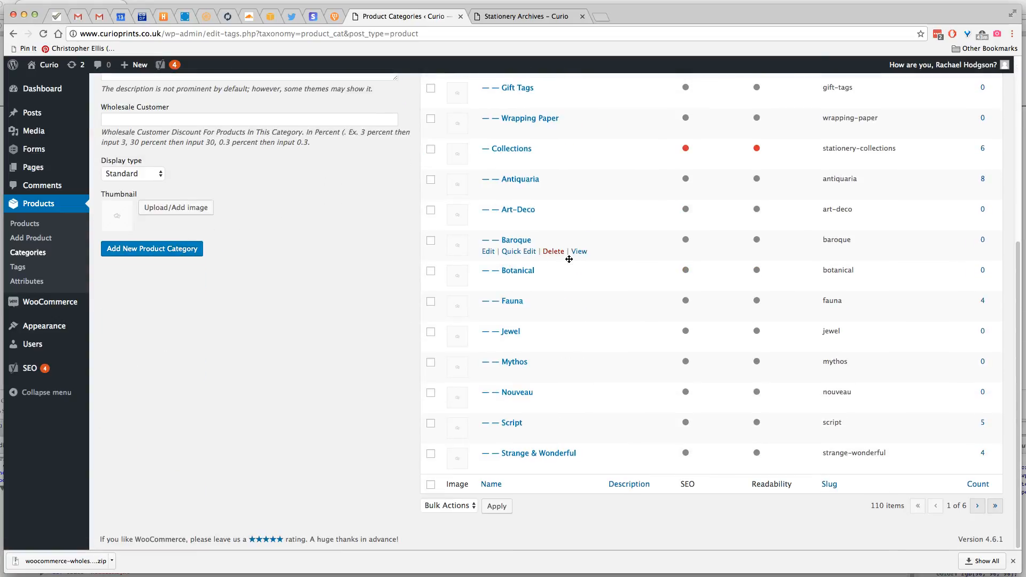
{"action": "scroll", "coordinate": [569, 259], "scroll_direction": "up", "scroll_amount": 6}
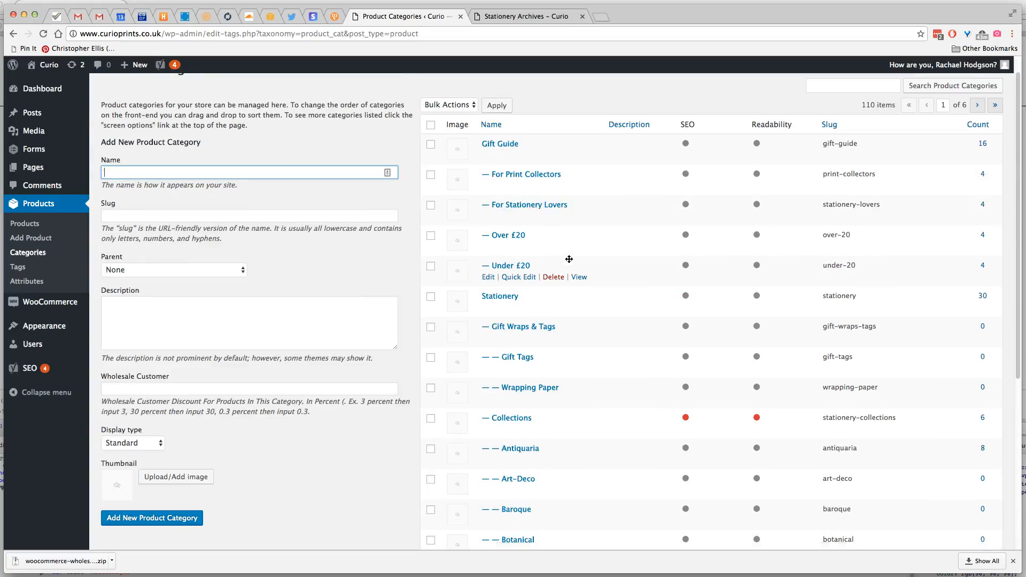
{"action": "scroll", "coordinate": [568, 259], "scroll_direction": "up", "scroll_amount": 1}
{"action": "scroll", "coordinate": [569, 260], "scroll_direction": "down", "scroll_amount": 5}
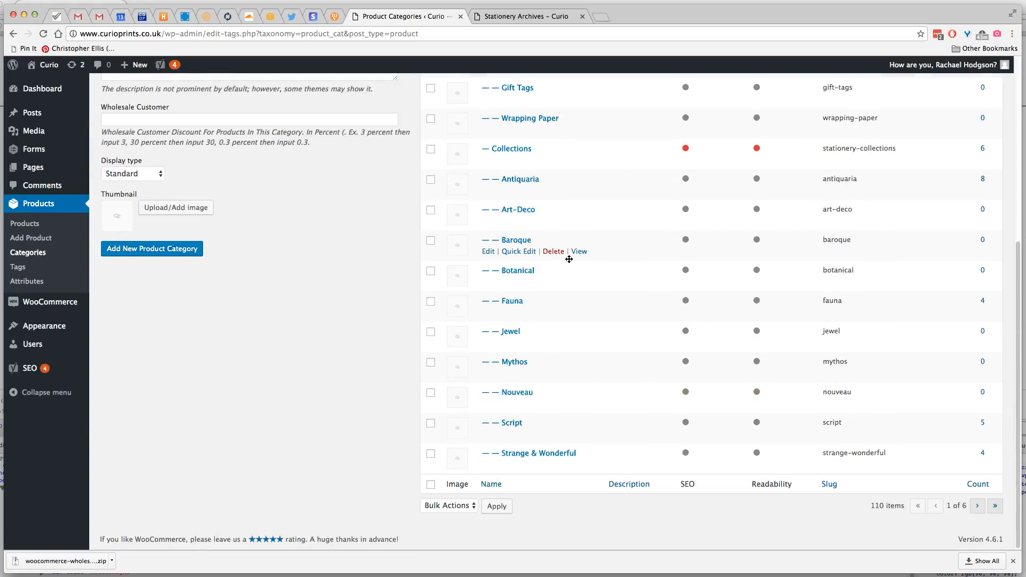
{"action": "scroll", "coordinate": [569, 259], "scroll_direction": "up", "scroll_amount": 6}
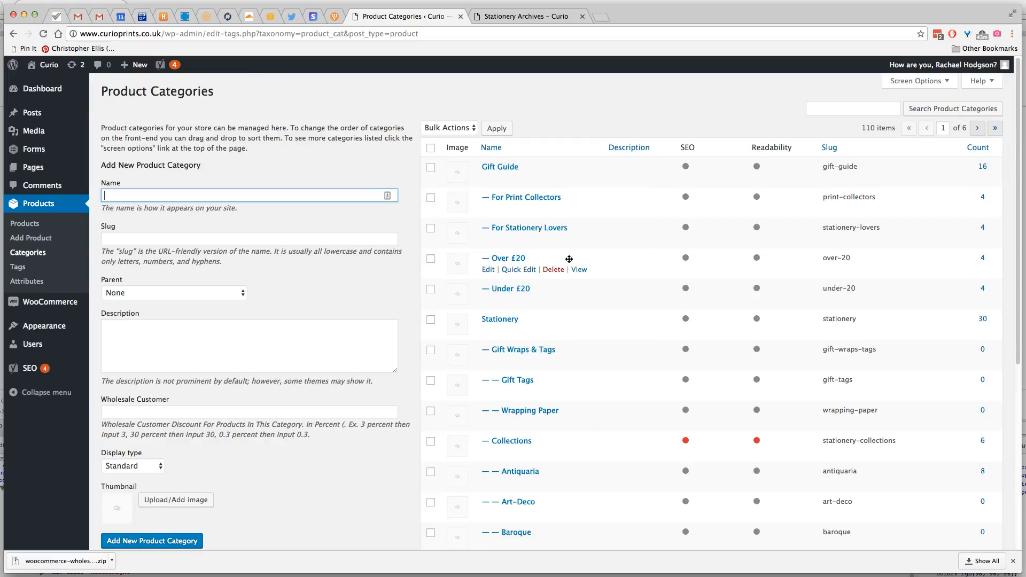
{"action": "scroll", "coordinate": [569, 259], "scroll_direction": "down", "scroll_amount": 6}
{"action": "left_click", "coordinate": [976, 505]}
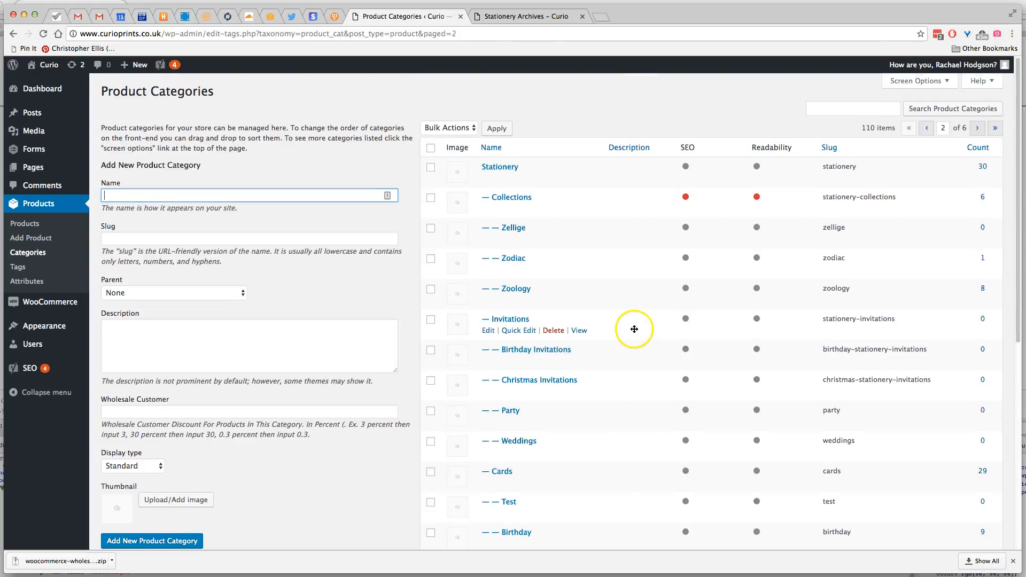
{"action": "scroll", "coordinate": [632, 329], "scroll_direction": "down", "scroll_amount": 5}
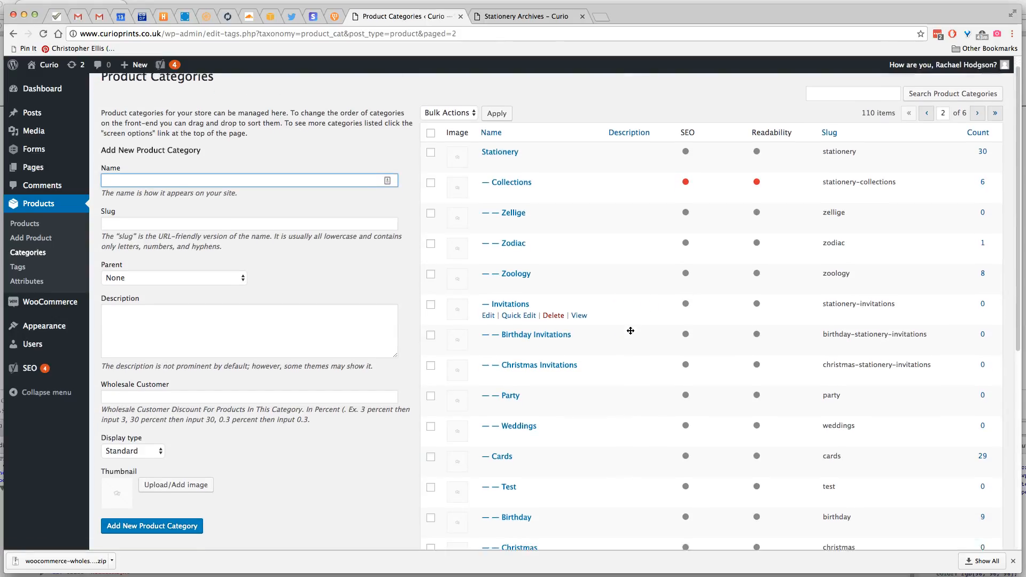
{"action": "scroll", "coordinate": [630, 331], "scroll_direction": "down", "scroll_amount": 3}
{"action": "scroll", "coordinate": [882, 465], "scroll_direction": "down", "scroll_amount": 3}
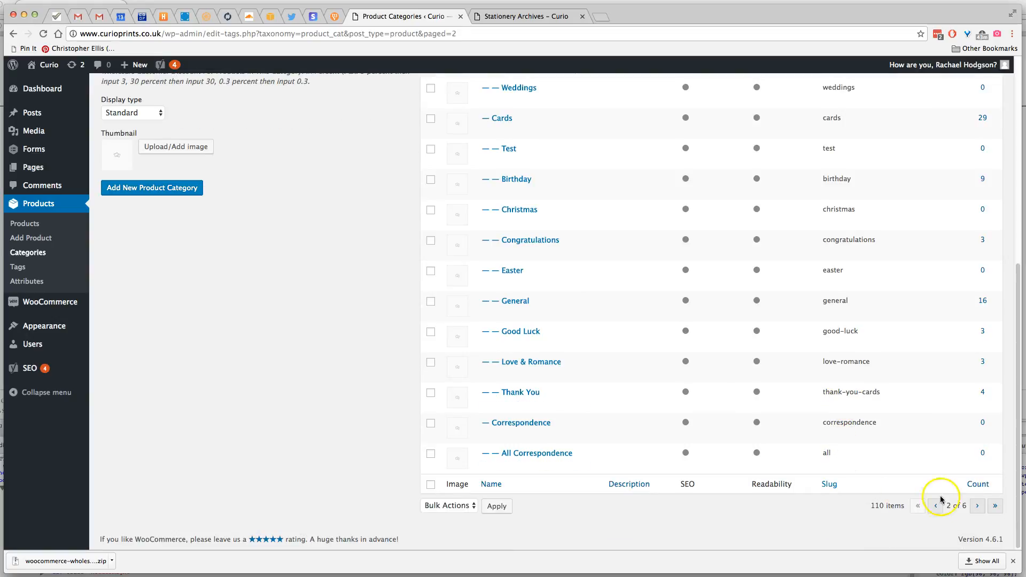
{"action": "left_click", "coordinate": [973, 506]}
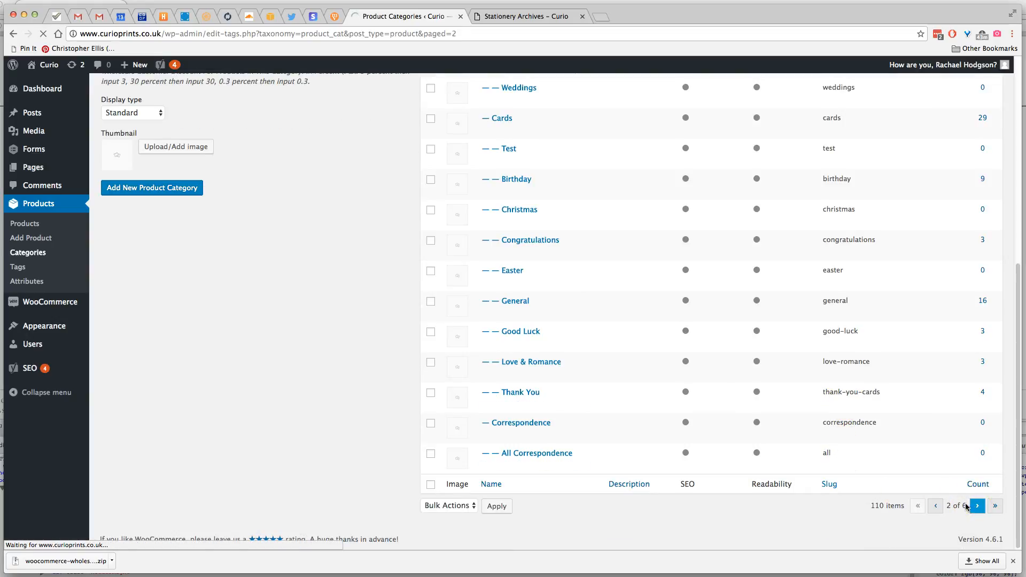
Search the product categories for "test", clear the search and return to the full category list
{"action": "left_click", "coordinate": [822, 112]}
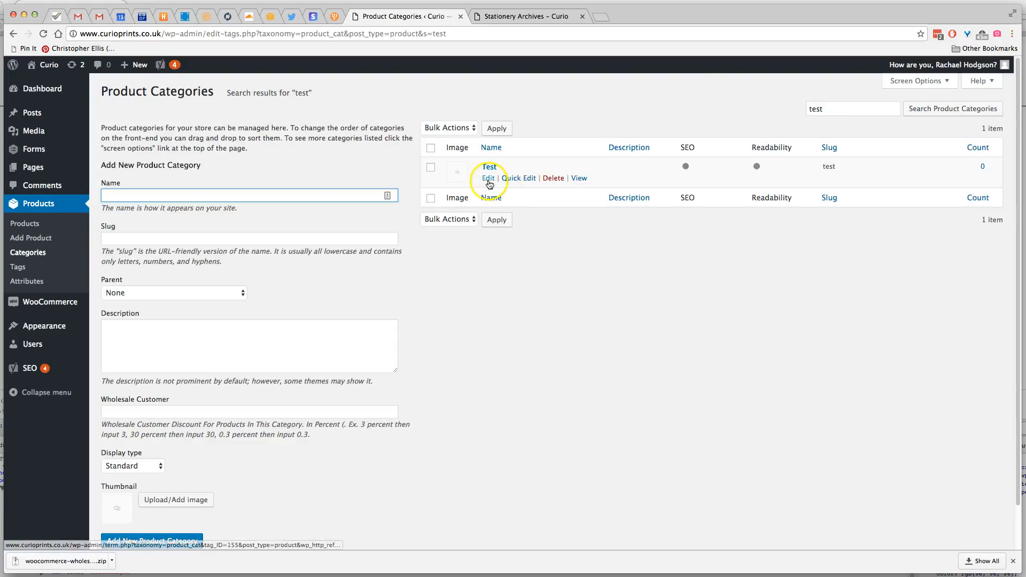
{"action": "left_click", "coordinate": [893, 109]}
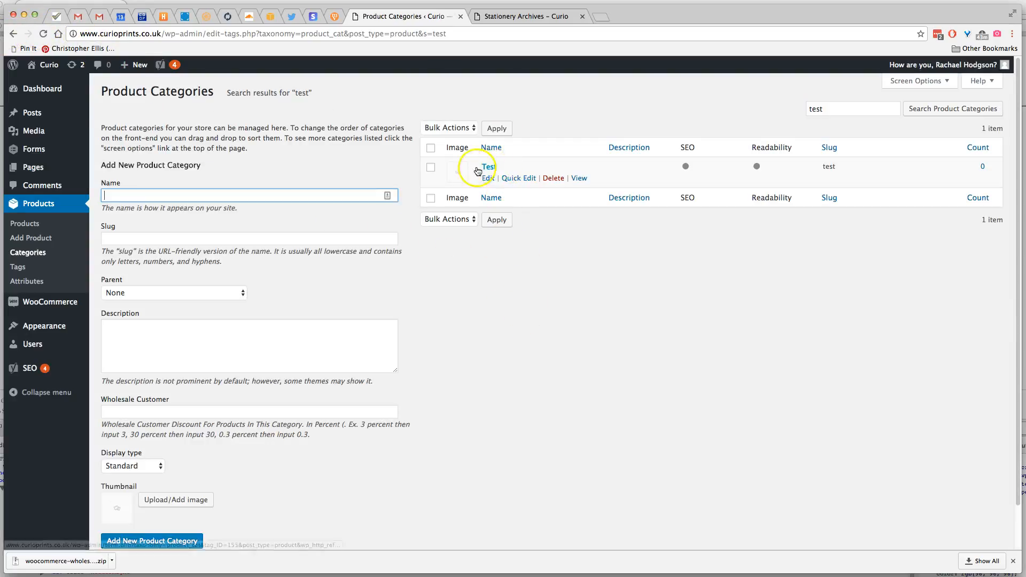
{"action": "double_click", "coordinate": [860, 109]}
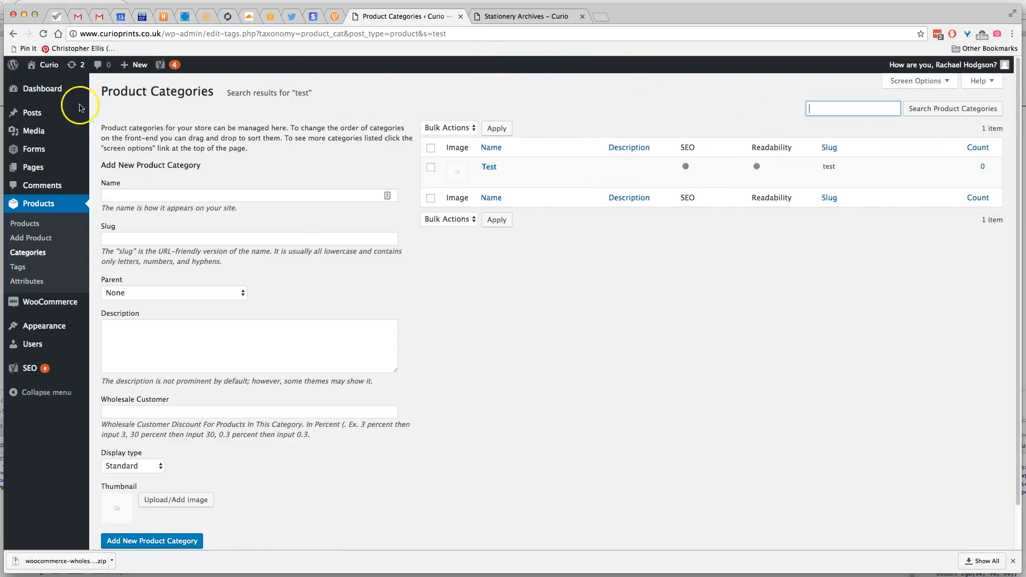
{"action": "left_click", "coordinate": [42, 34]}
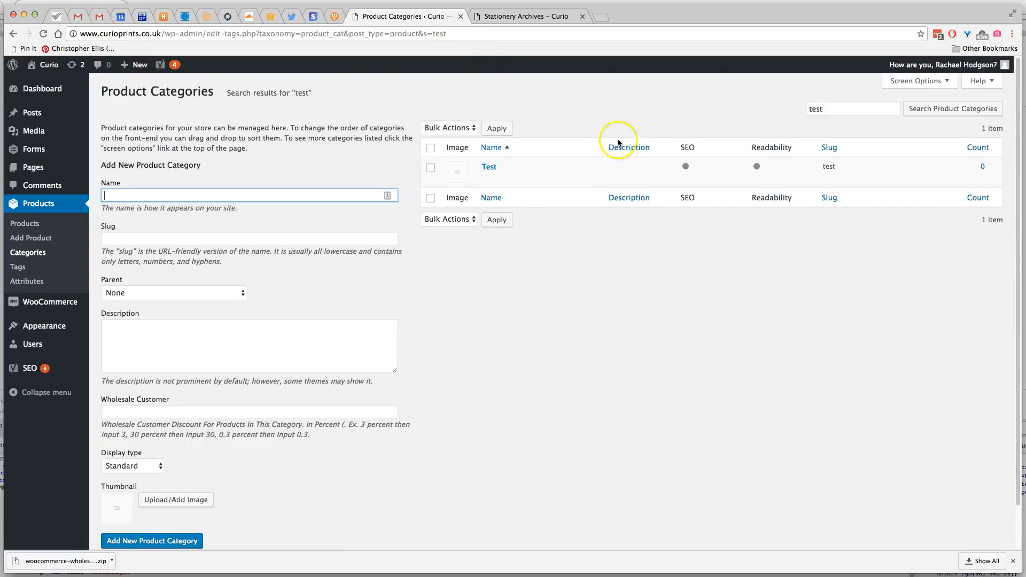
{"action": "left_click_drag", "start_coordinate": [836, 108], "coordinate": [797, 110]}
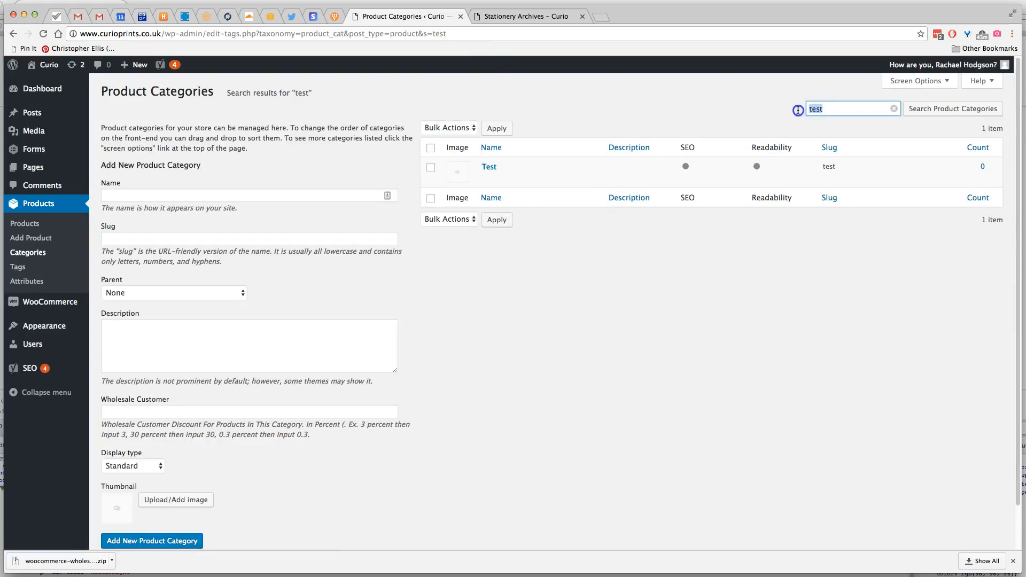
{"action": "left_click", "coordinate": [895, 109]}
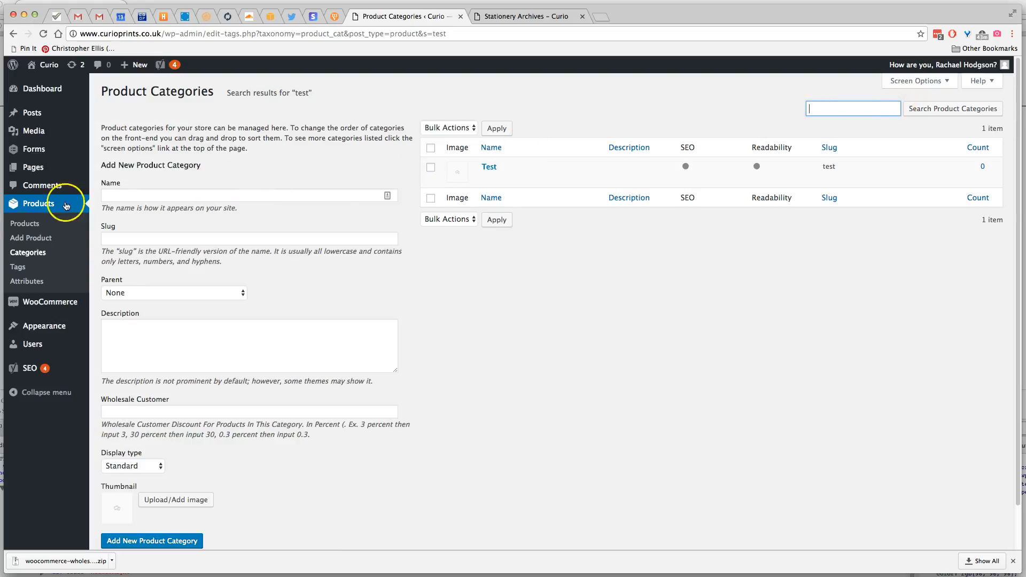
{"action": "left_click", "coordinate": [40, 207]}
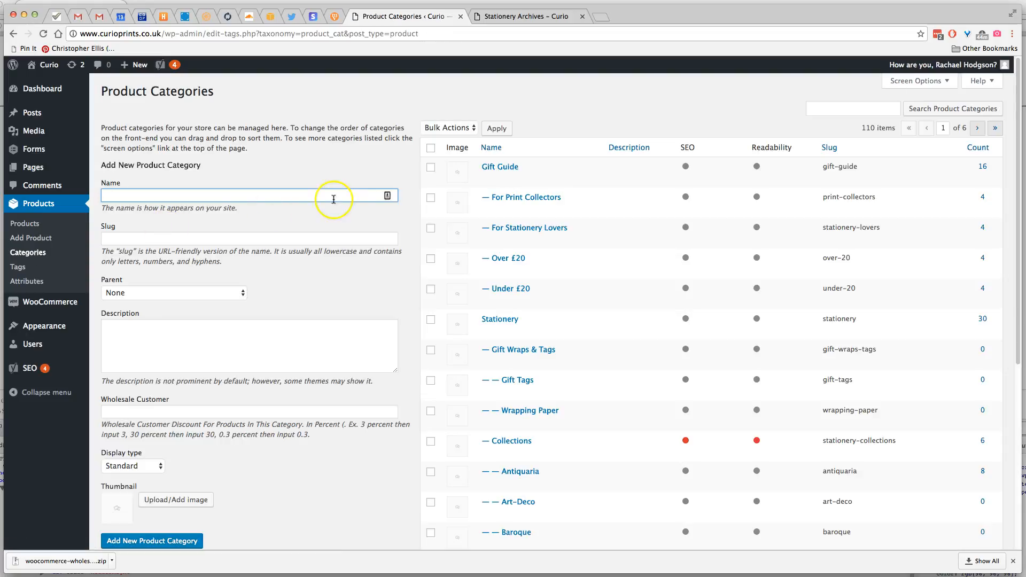
Locate the Test category under Cards on the second page of the category list
{"action": "scroll", "coordinate": [580, 268], "scroll_direction": "down", "scroll_amount": 10}
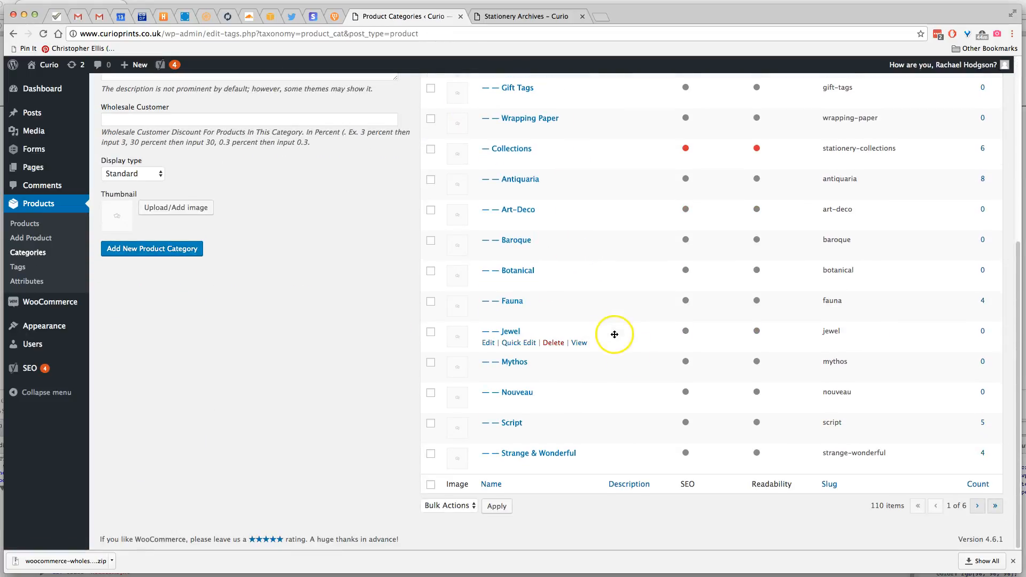
{"action": "left_click", "coordinate": [976, 507]}
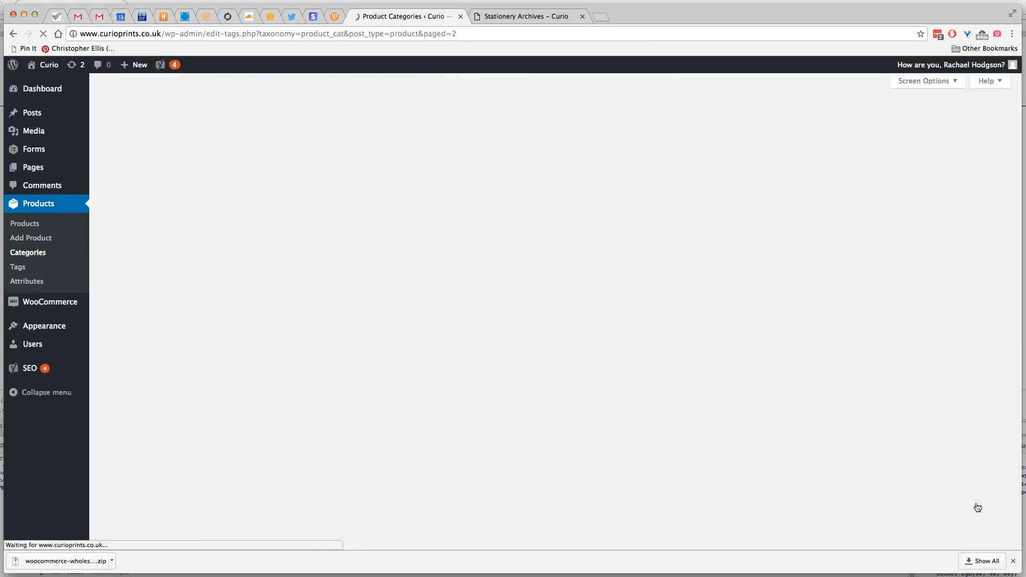
{"action": "scroll", "coordinate": [593, 352], "scroll_direction": "down", "scroll_amount": 2}
{"action": "scroll", "coordinate": [593, 352], "scroll_direction": "down", "scroll_amount": 1}
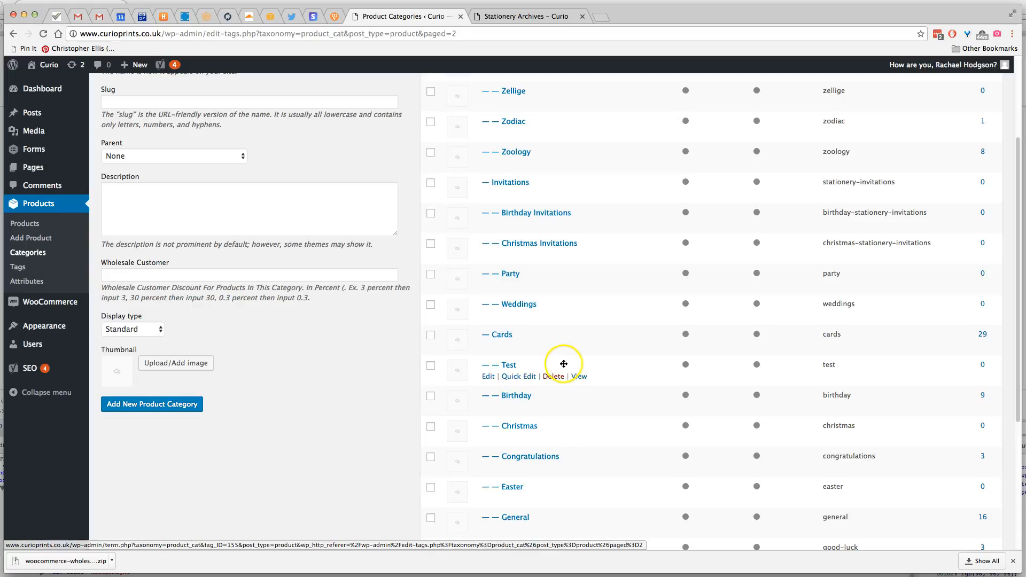
View the shop's Stationery page and open the Test category under Cards in its category list
{"action": "scroll", "coordinate": [564, 364], "scroll_direction": "down", "scroll_amount": 5}
{"action": "scroll", "coordinate": [564, 364], "scroll_direction": "down", "scroll_amount": 2}
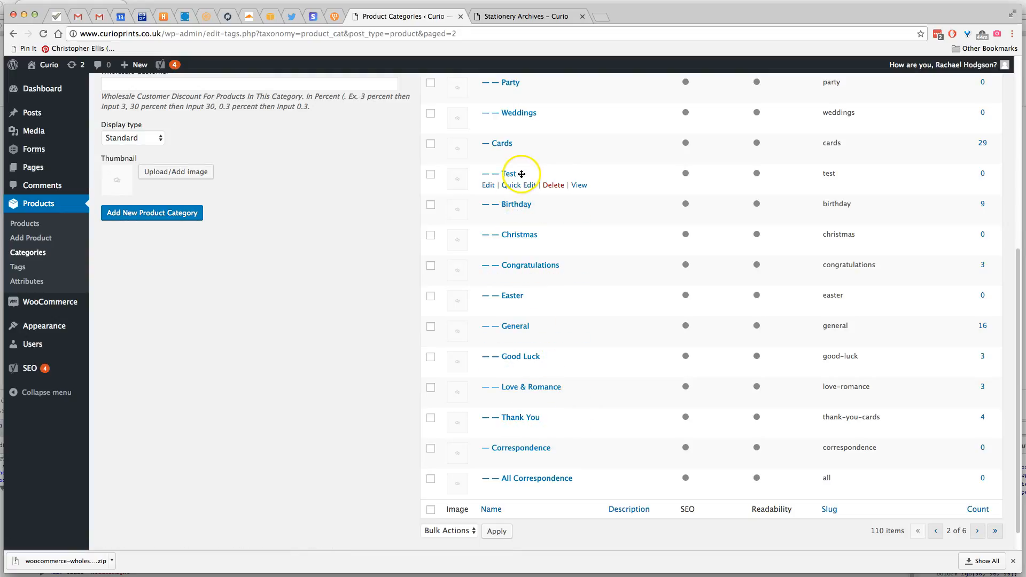
{"action": "scroll", "coordinate": [674, 367], "scroll_direction": "up", "scroll_amount": 7}
{"action": "scroll", "coordinate": [674, 367], "scroll_direction": "up", "scroll_amount": 1}
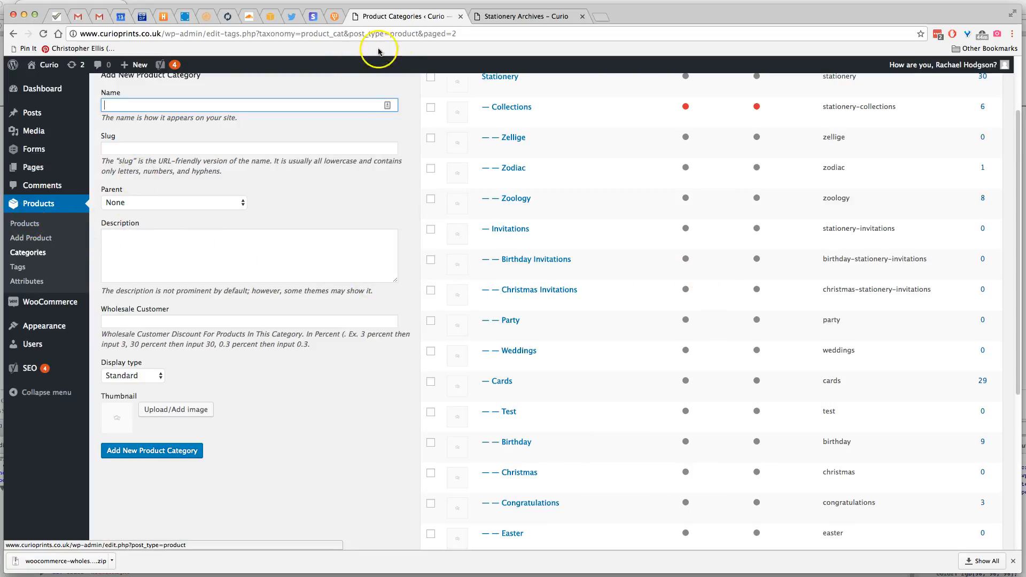
{"action": "left_click", "coordinate": [494, 18]}
{"action": "mouse_move", "coordinate": [448, 155]}
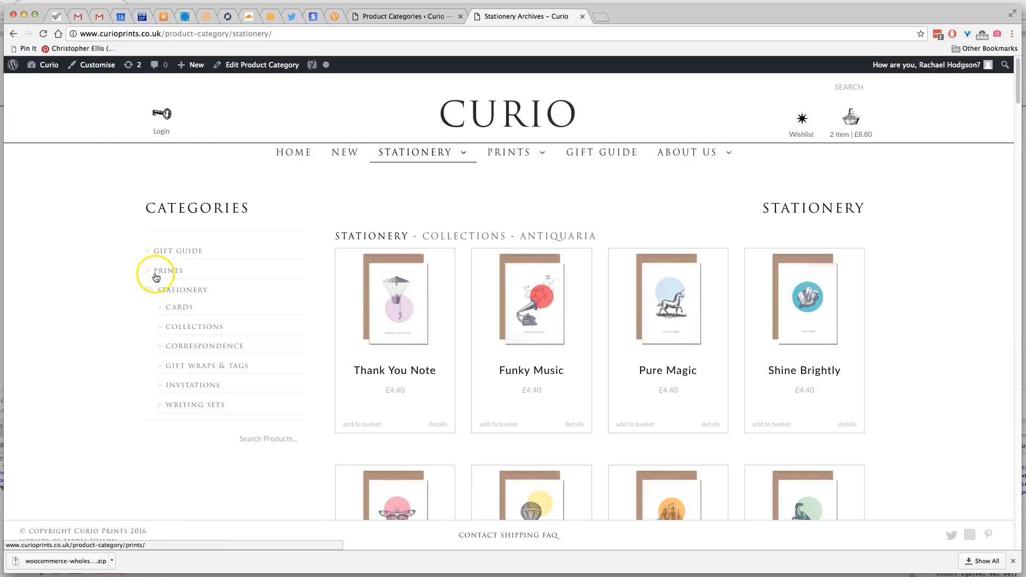
{"action": "left_click", "coordinate": [177, 310]}
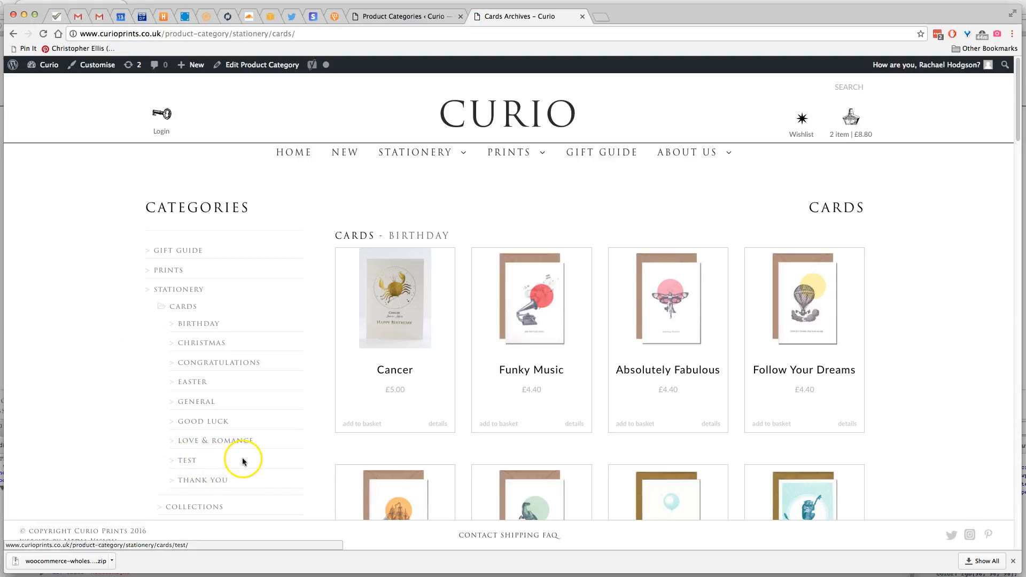
{"action": "left_click", "coordinate": [188, 463]}
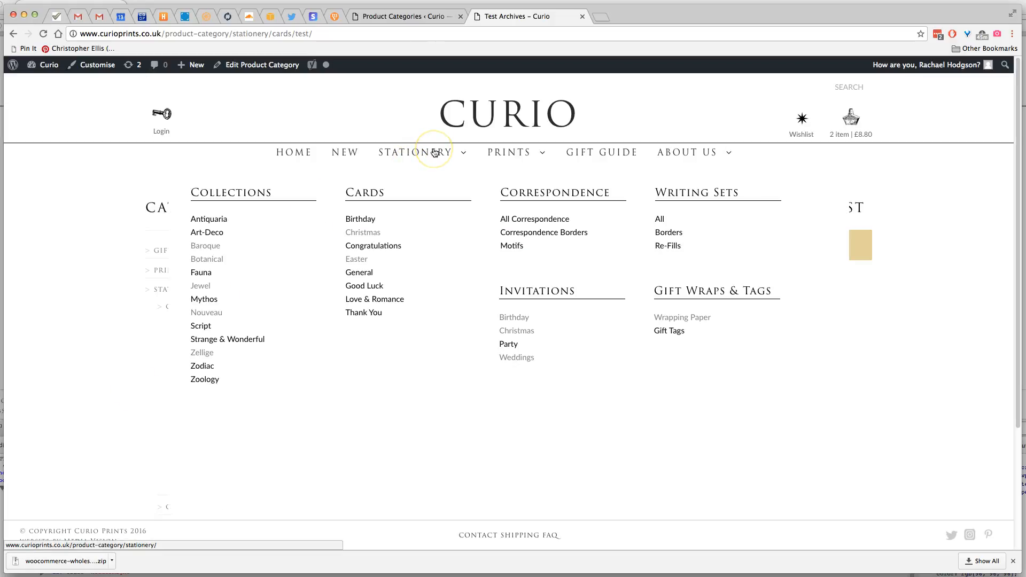
Return to the WordPress admin and open the site's navigation menu editor
{"action": "left_click", "coordinate": [401, 17]}
{"action": "left_click", "coordinate": [545, 21]}
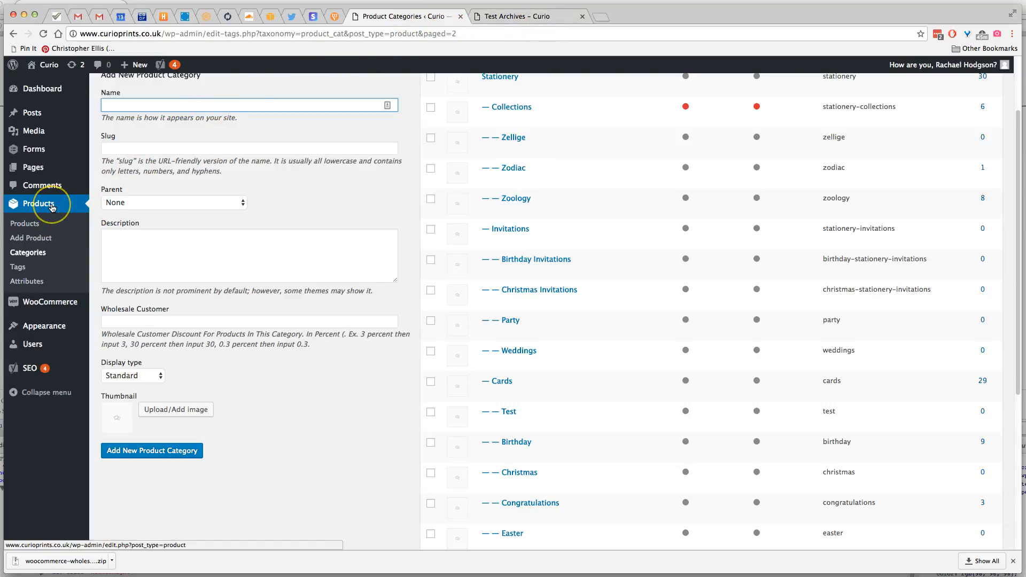
{"action": "left_click", "coordinate": [528, 20]}
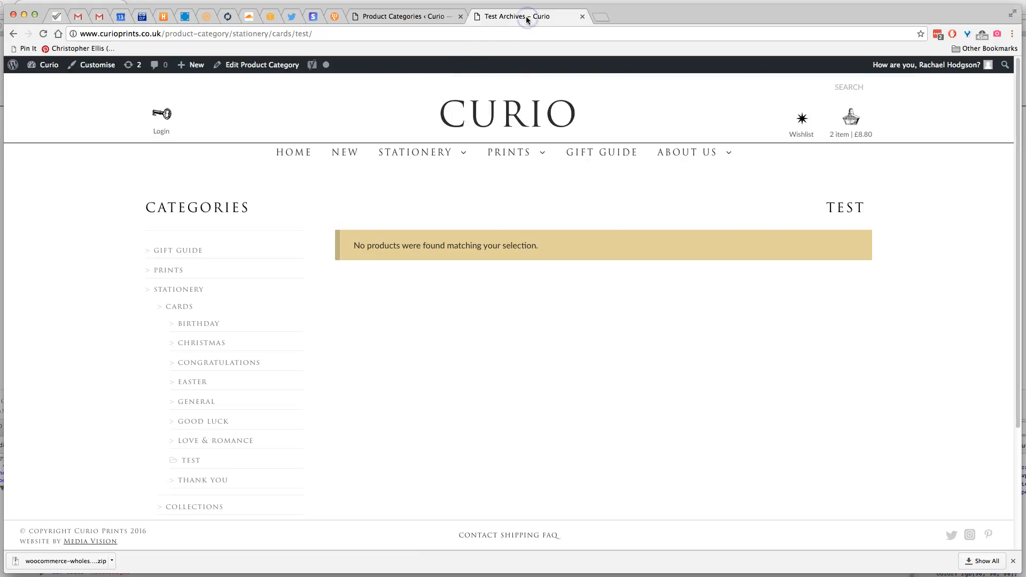
{"action": "left_click", "coordinate": [443, 20]}
{"action": "mouse_move", "coordinate": [37, 302]}
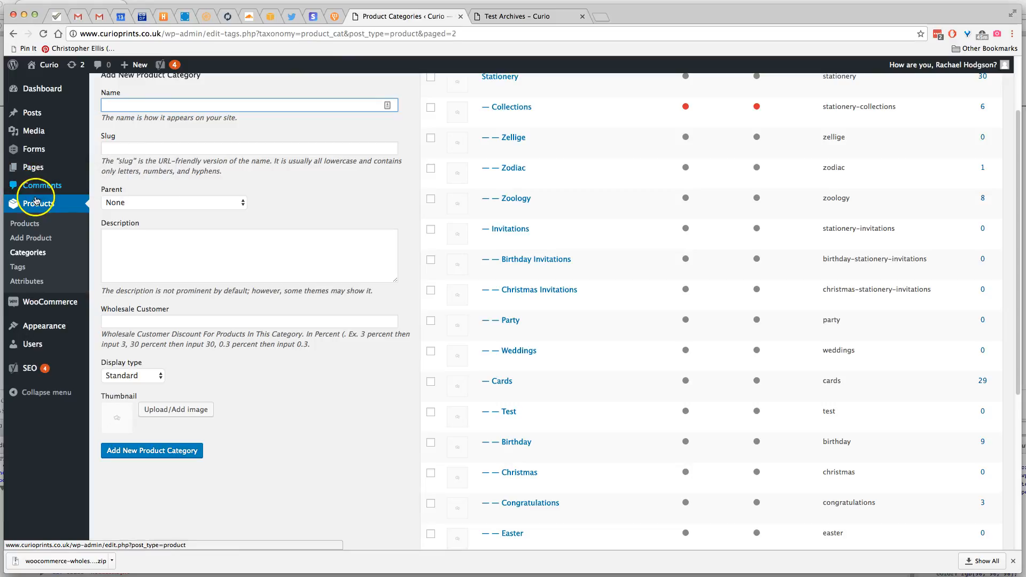
{"action": "mouse_move", "coordinate": [43, 332]}
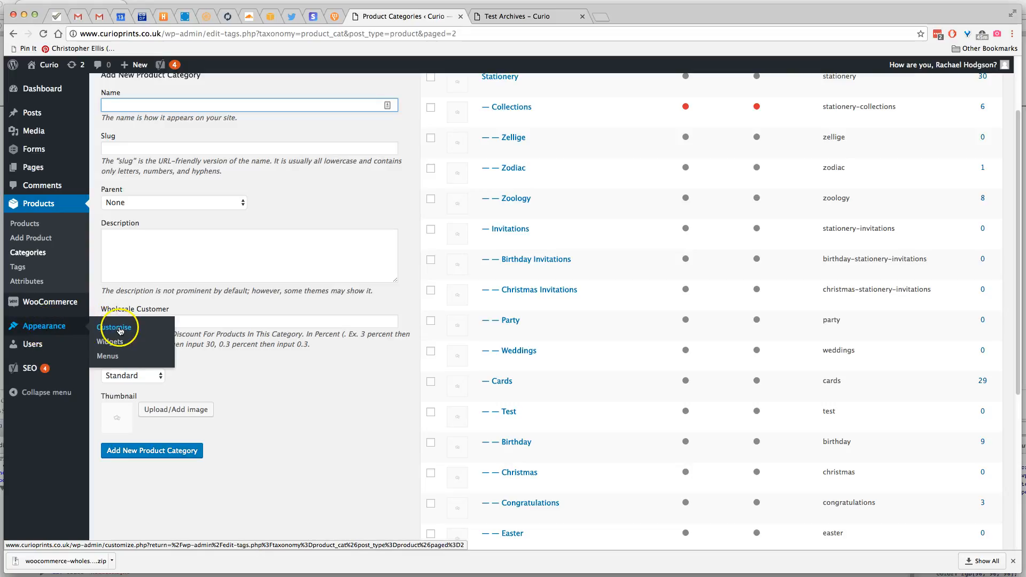
{"action": "left_click", "coordinate": [108, 356]}
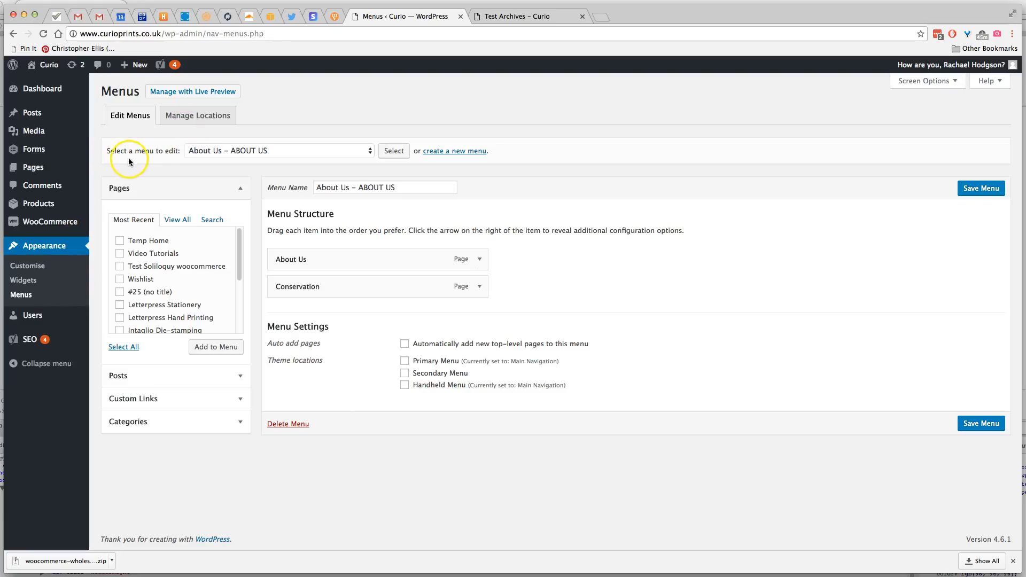
Load the Stationery – CARDS menu for editing
{"action": "left_click", "coordinate": [302, 151]}
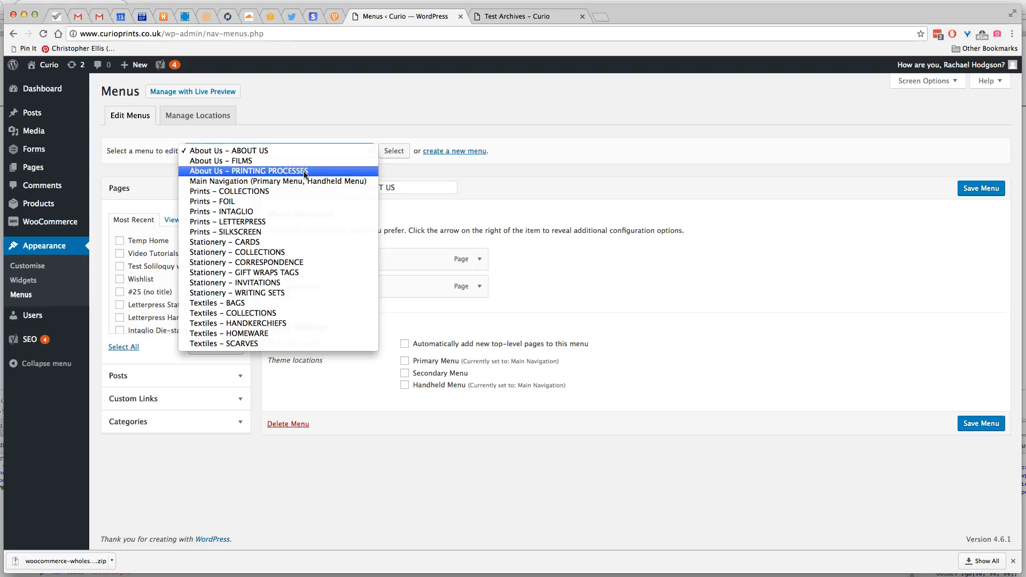
{"action": "left_click", "coordinate": [219, 244]}
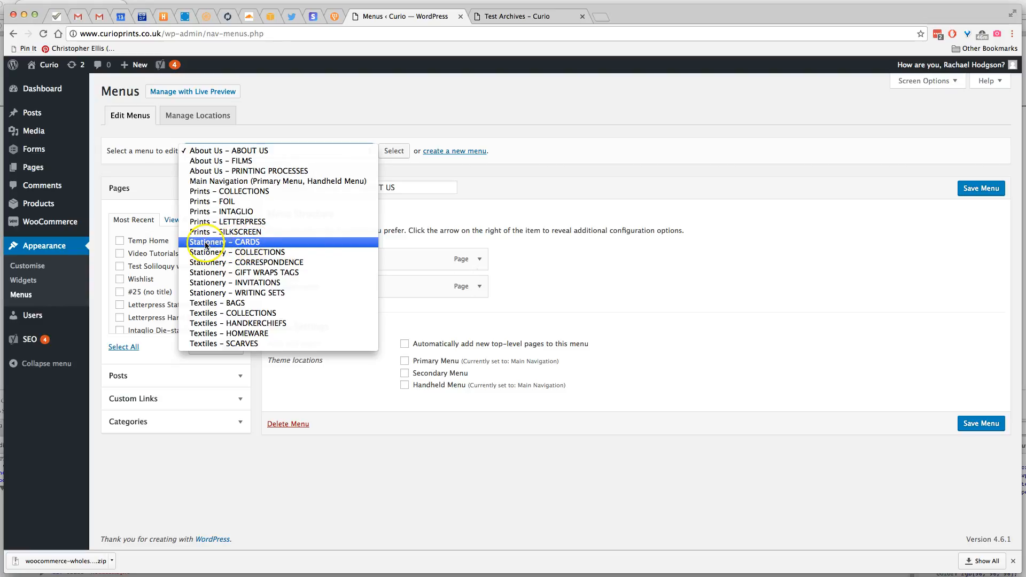
{"action": "left_click", "coordinate": [247, 243]}
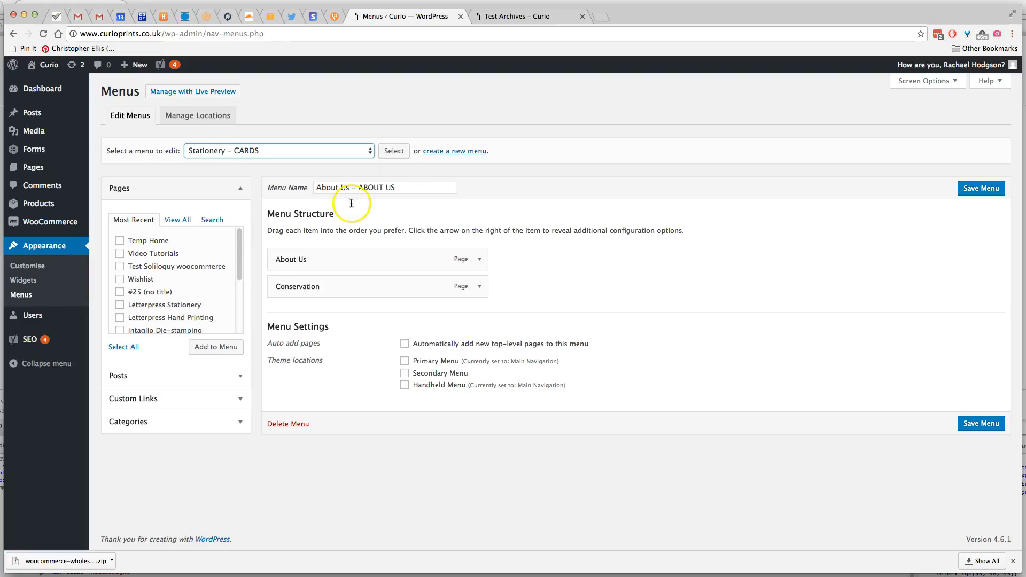
{"action": "left_click", "coordinate": [395, 156]}
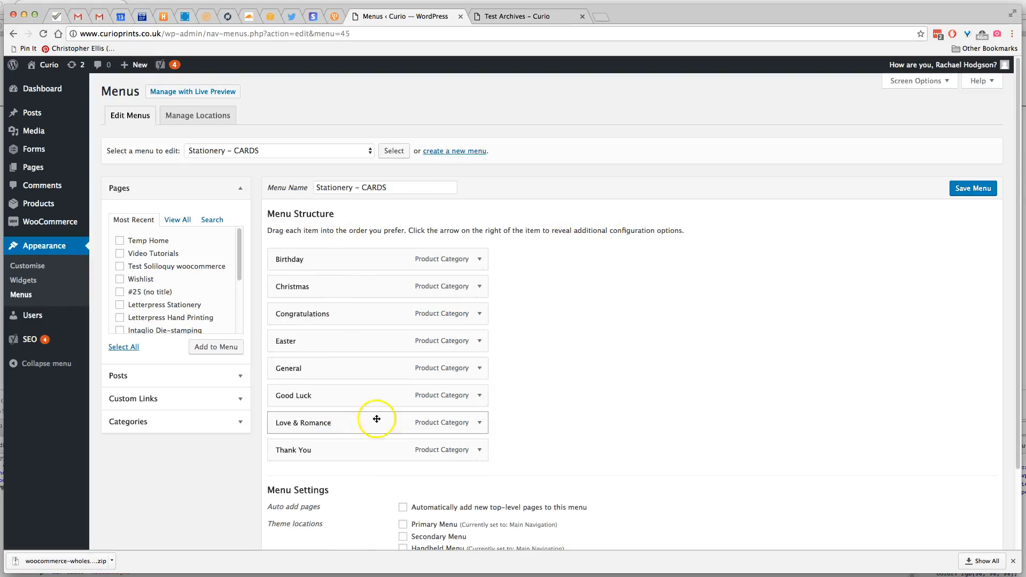
Compare the Cards column in the shop's Stationery navigation with the menu being edited
{"action": "left_click", "coordinate": [520, 19]}
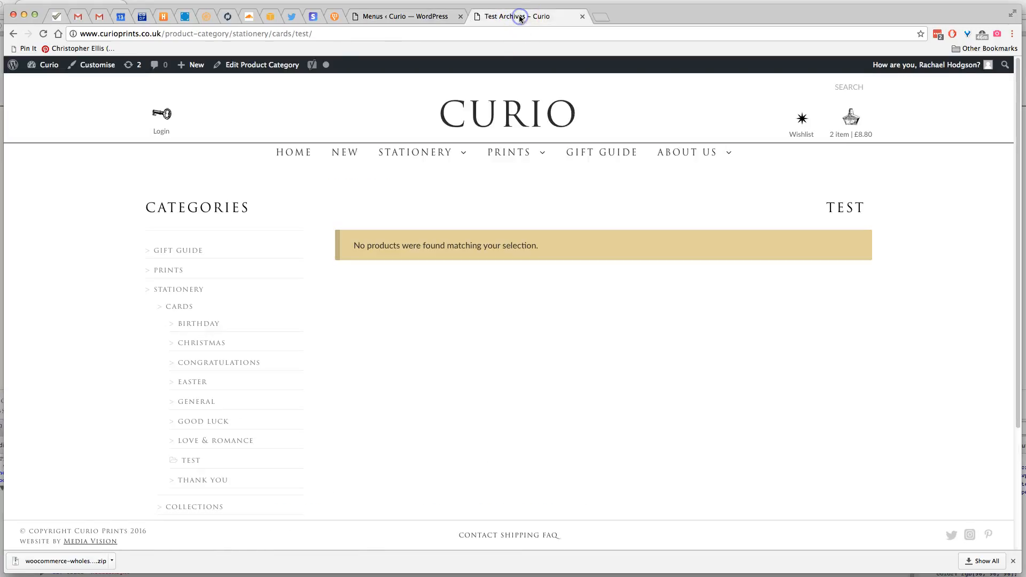
{"action": "mouse_move", "coordinate": [425, 152]}
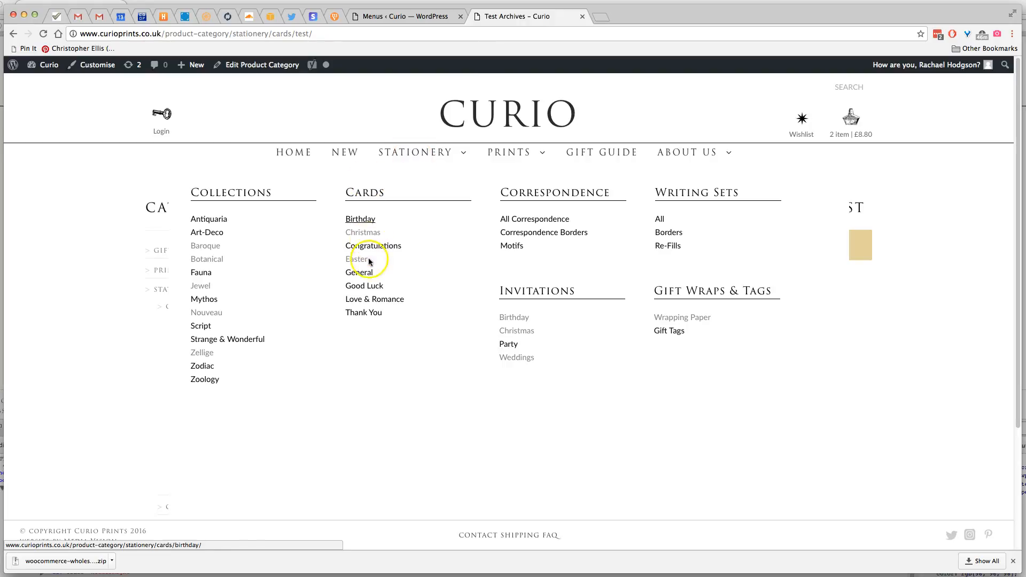
{"action": "left_click", "coordinate": [396, 19]}
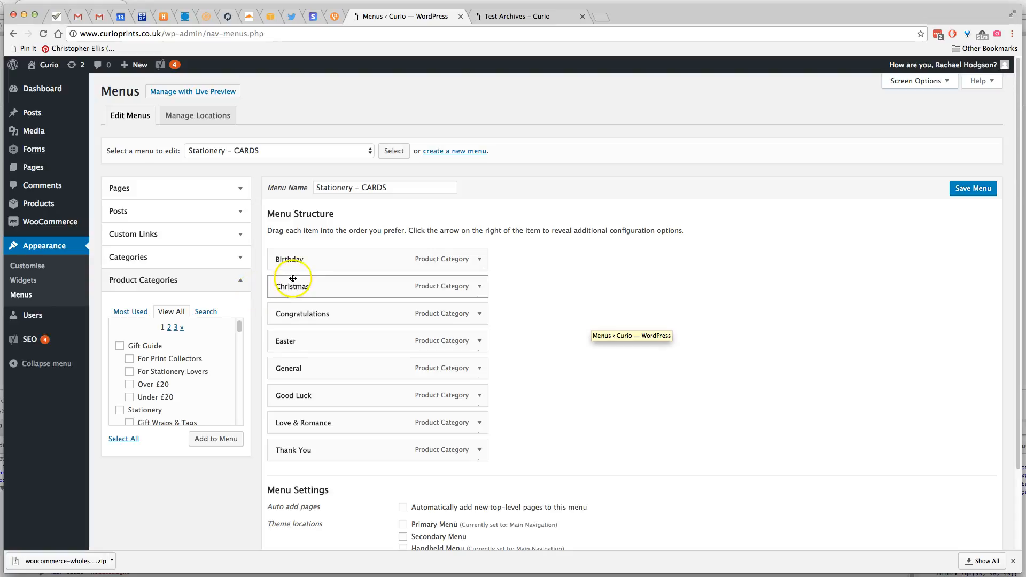
Find Test among all product categories and add it to the Stationery – CARDS menu
{"action": "left_click_drag", "start_coordinate": [238, 326], "coordinate": [239, 333]}
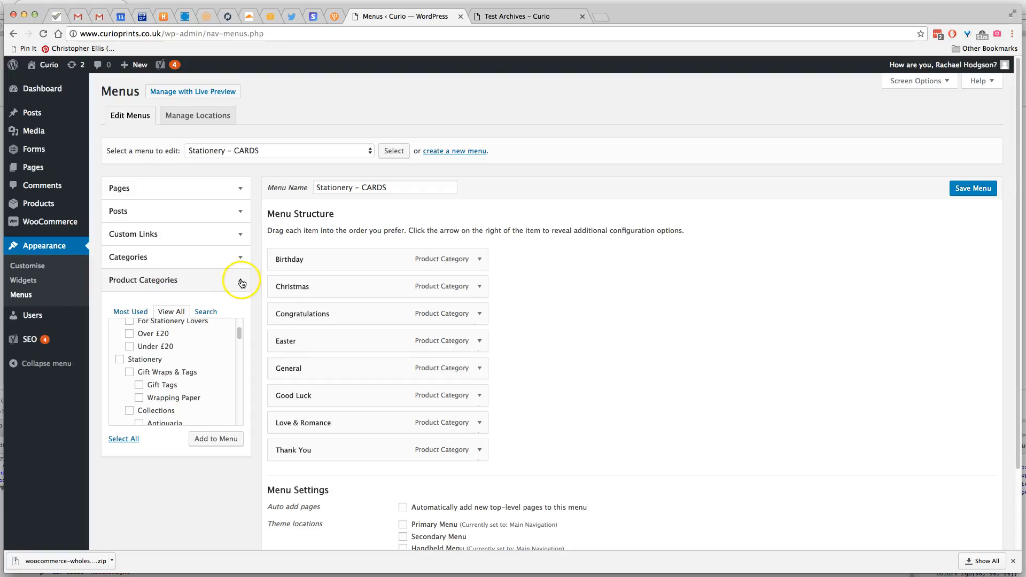
{"action": "left_click", "coordinate": [240, 281]}
{"action": "left_click", "coordinate": [240, 281]}
{"action": "left_click_drag", "start_coordinate": [237, 333], "coordinate": [240, 384]}
{"action": "left_click", "coordinate": [135, 312]}
{"action": "left_click", "coordinate": [169, 313]}
{"action": "left_click_drag", "start_coordinate": [240, 380], "coordinate": [239, 420]}
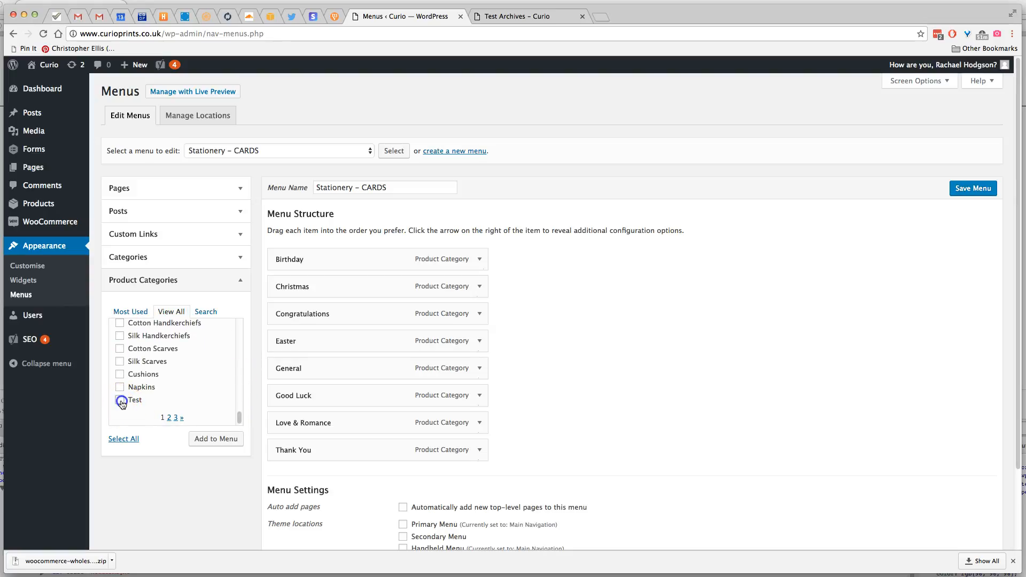
{"action": "left_click", "coordinate": [219, 443]}
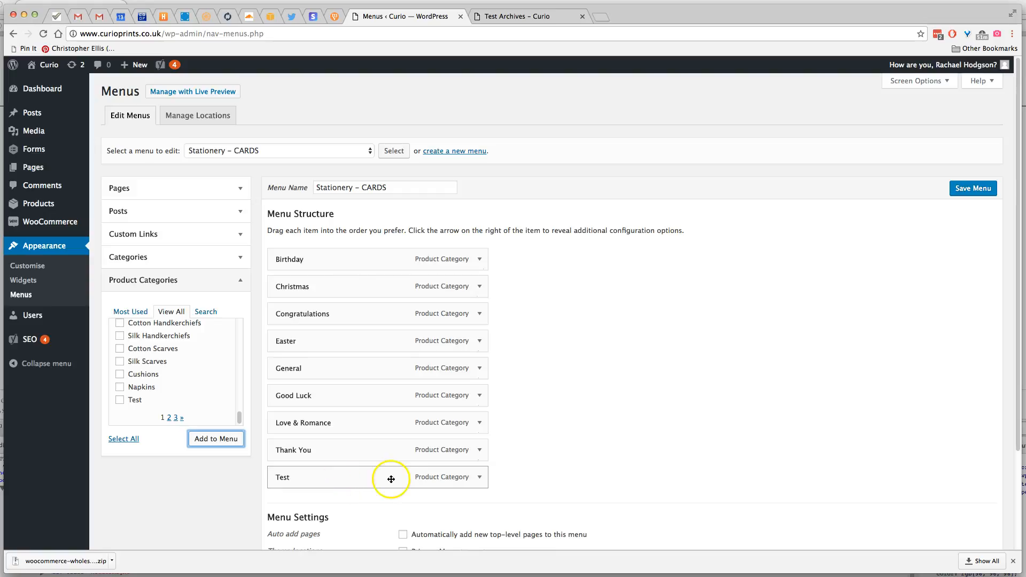
Reorder the Test item within the menu structure, place it last after Thank You, and save the menu
{"action": "left_click_drag", "start_coordinate": [349, 471], "coordinate": [364, 357]}
{"action": "left_click_drag", "start_coordinate": [364, 374], "coordinate": [405, 477]}
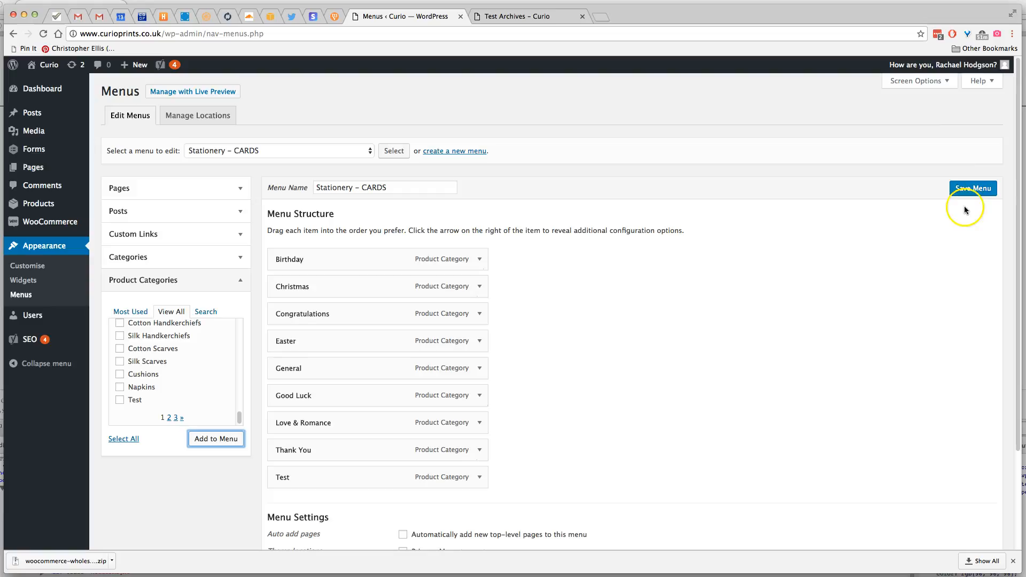
{"action": "left_click", "coordinate": [970, 194]}
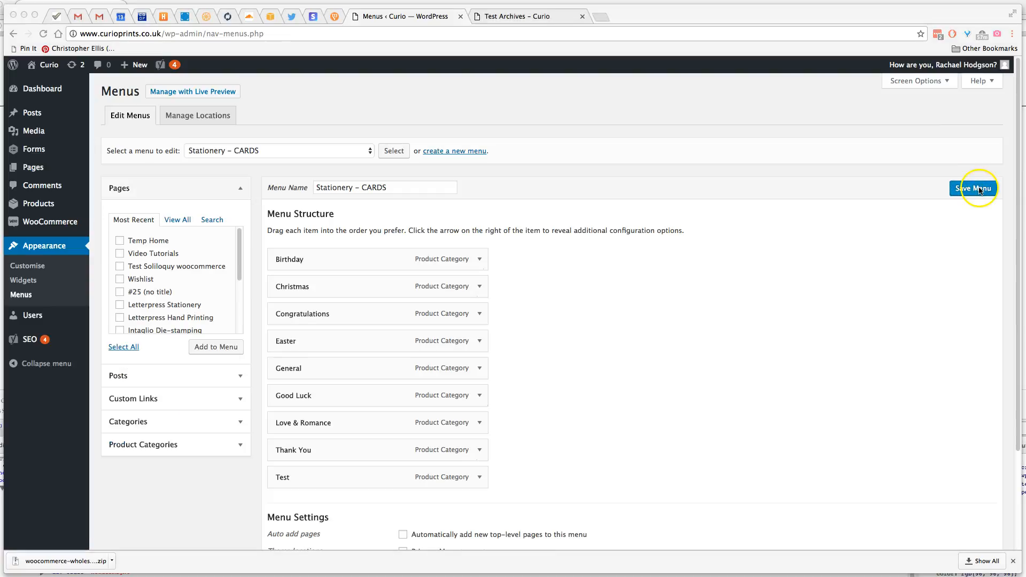
Check the shop's Stationery navigation after saving and return to the menu editor
{"action": "left_click", "coordinate": [514, 17]}
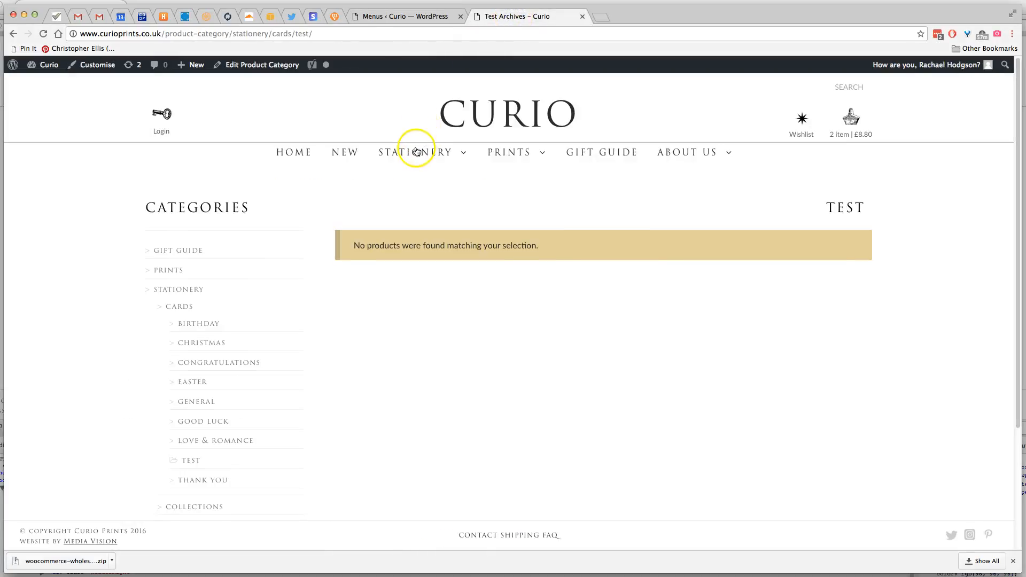
{"action": "mouse_move", "coordinate": [409, 150]}
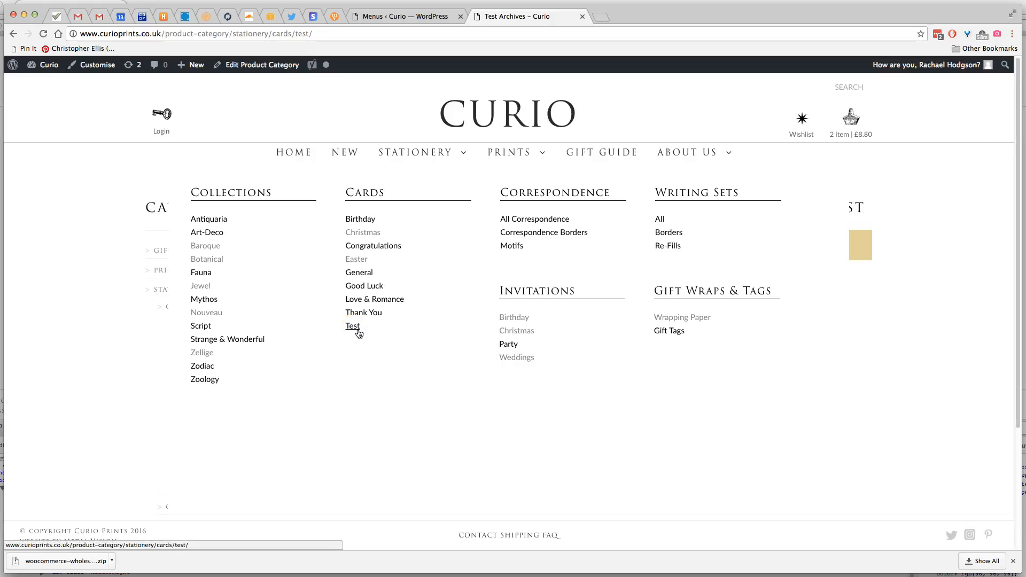
{"action": "left_click", "coordinate": [422, 20]}
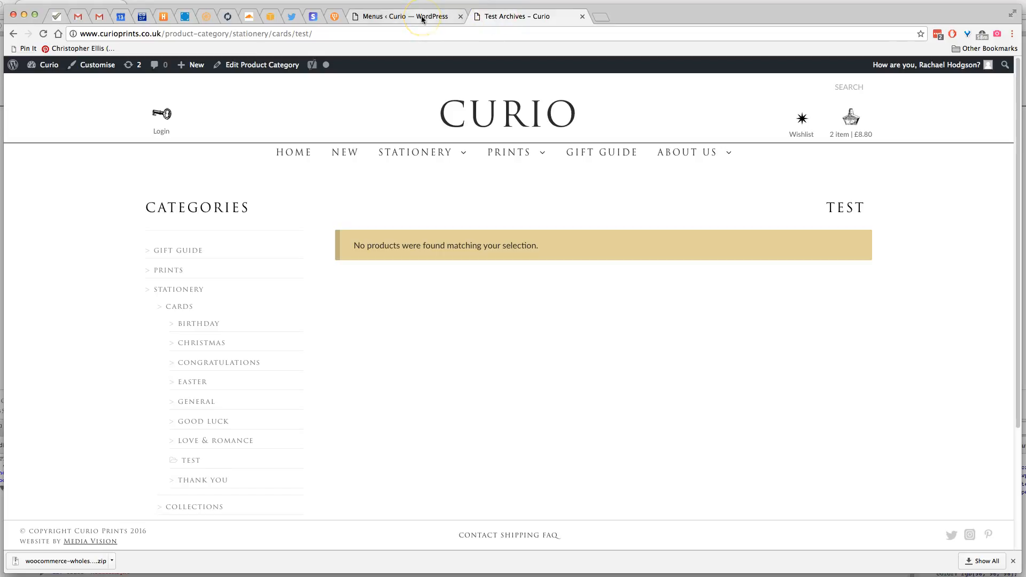
{"action": "left_click", "coordinate": [382, 155]}
{"action": "left_click", "coordinate": [397, 18]}
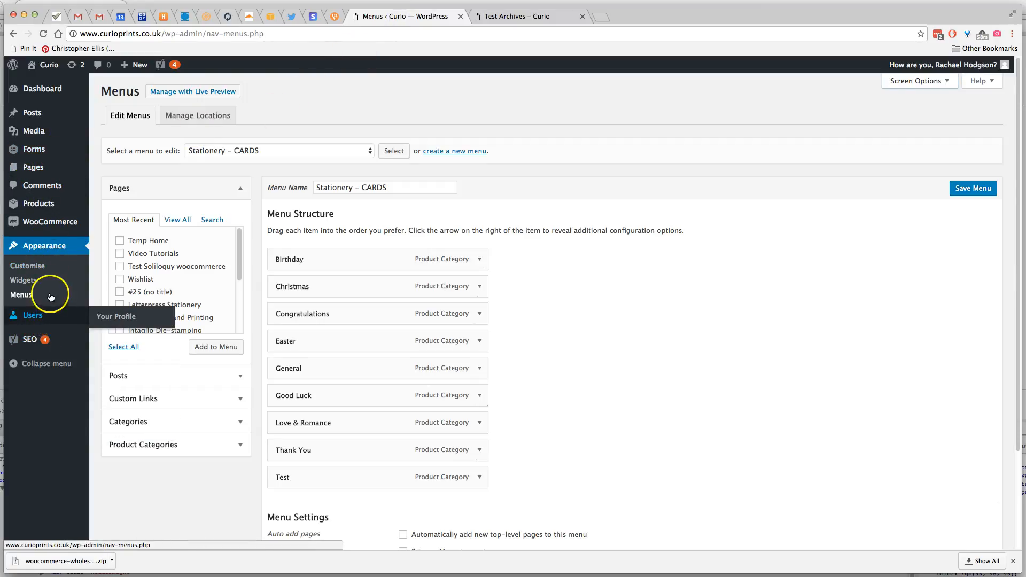
Open the site customiser's Menus section and look through the list of menus
{"action": "mouse_move", "coordinate": [45, 203]}
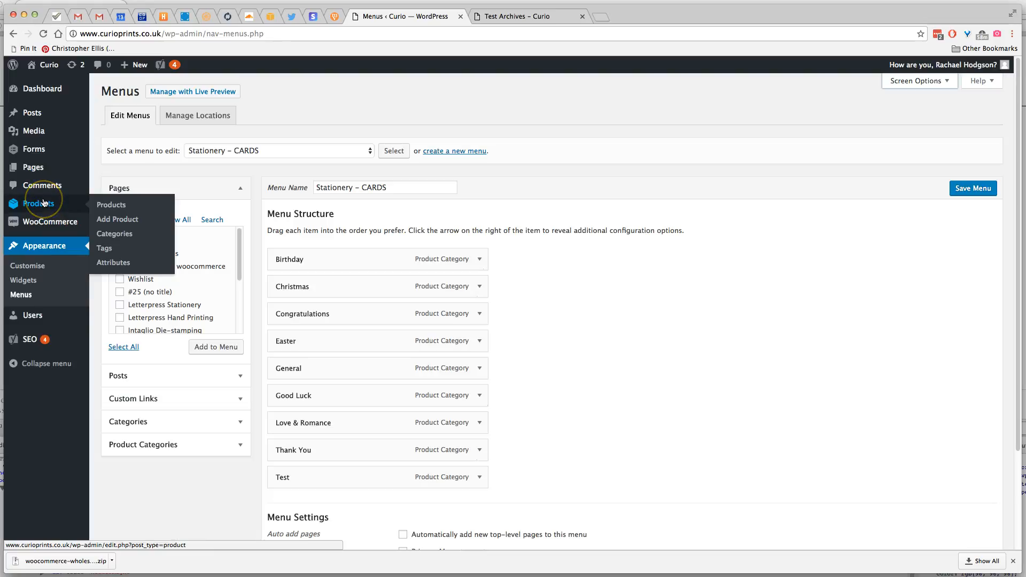
{"action": "left_click", "coordinate": [46, 249]}
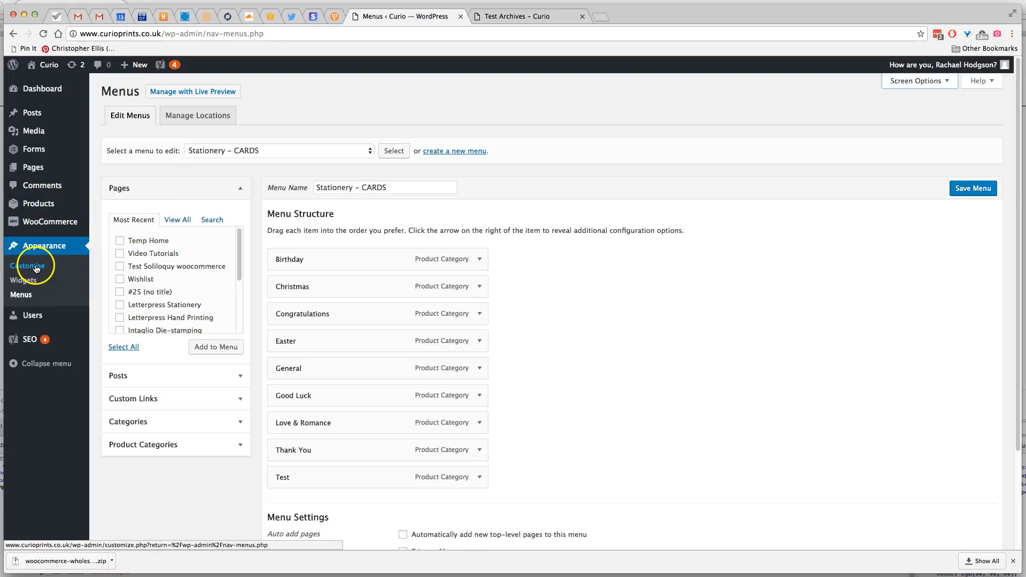
{"action": "left_click", "coordinate": [38, 266]}
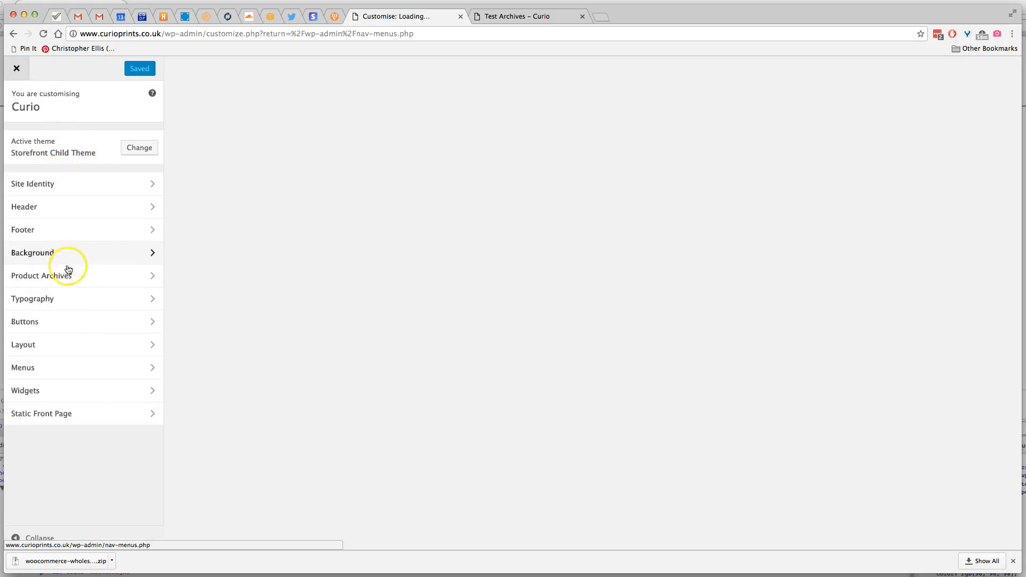
{"action": "left_click", "coordinate": [30, 369]}
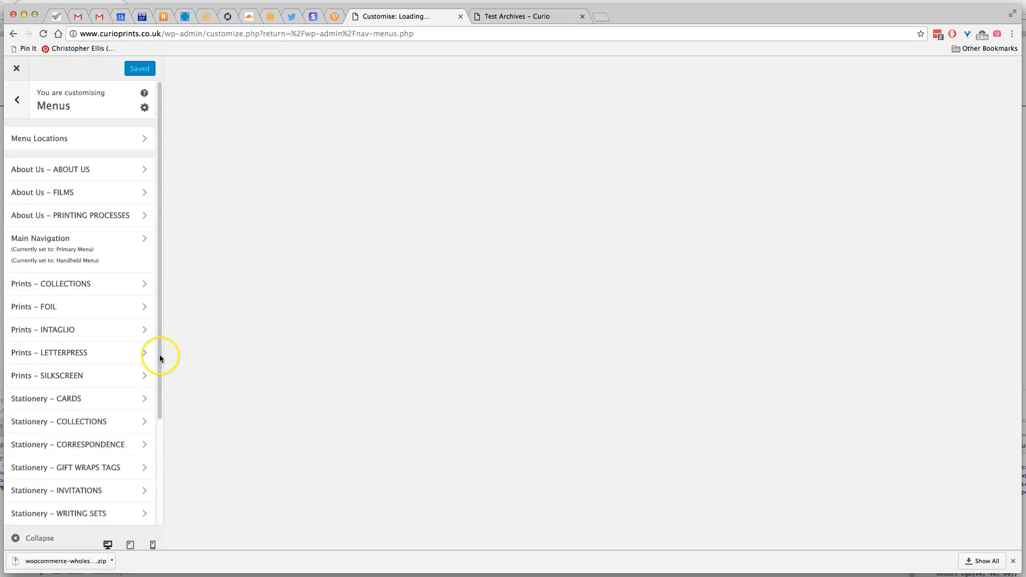
{"action": "left_click_drag", "start_coordinate": [160, 290], "coordinate": [170, 350]}
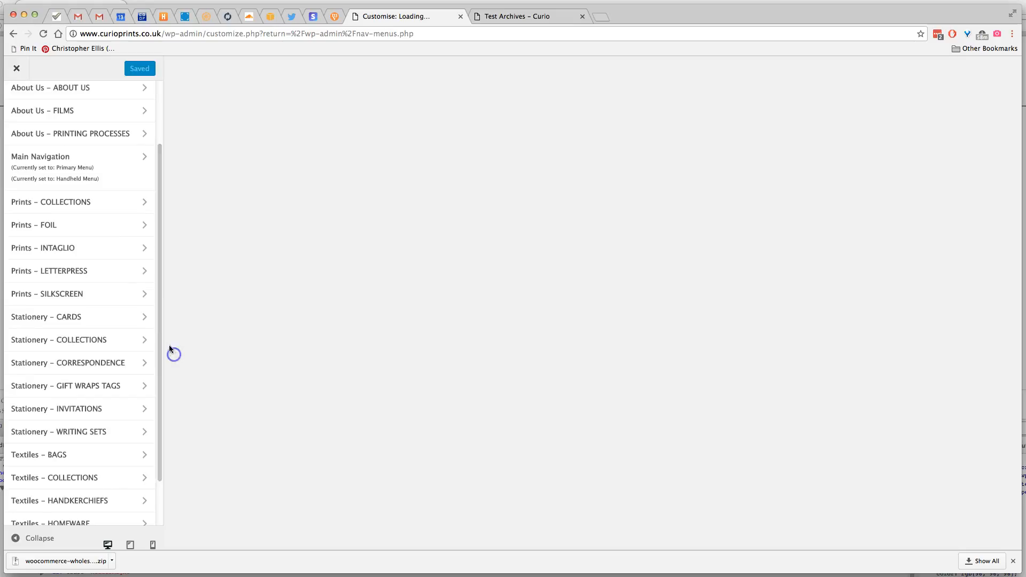
{"action": "left_click_drag", "start_coordinate": [155, 450], "coordinate": [162, 357]}
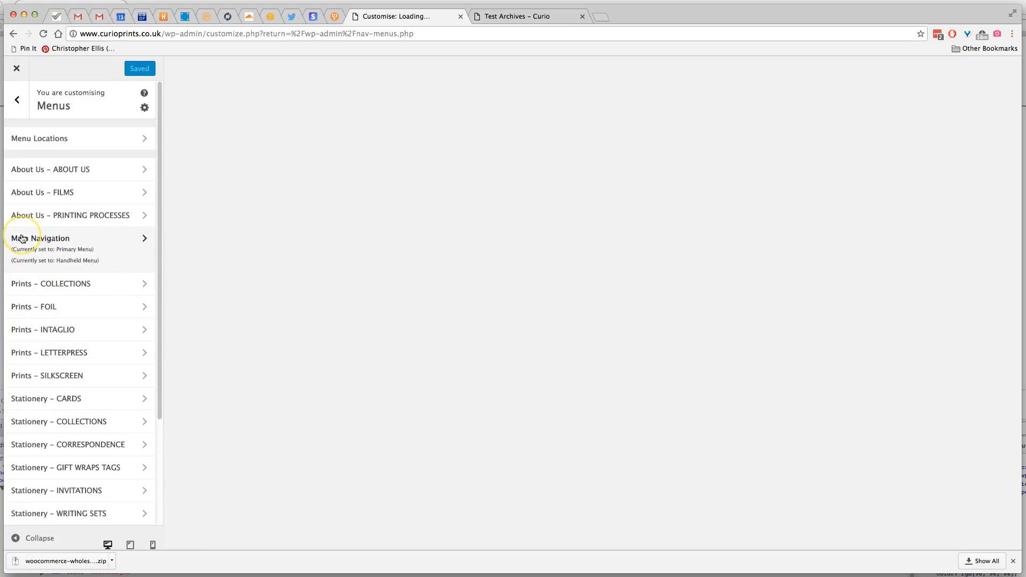
Open the mega menu settings of the Stationery item in Main Navigation and expand the Cards custom menu widget
{"action": "left_click", "coordinate": [111, 240]}
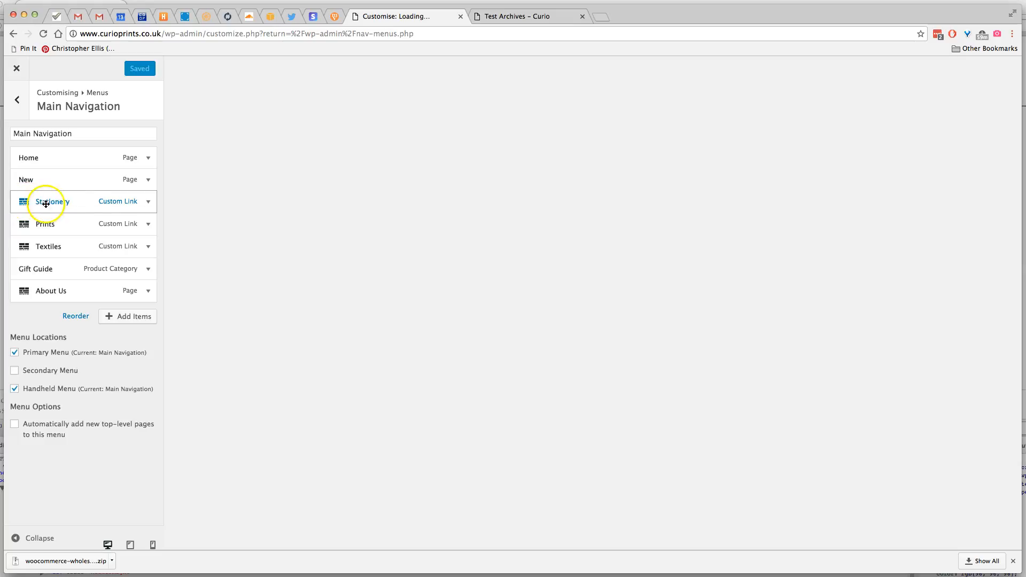
{"action": "left_click", "coordinate": [79, 202]}
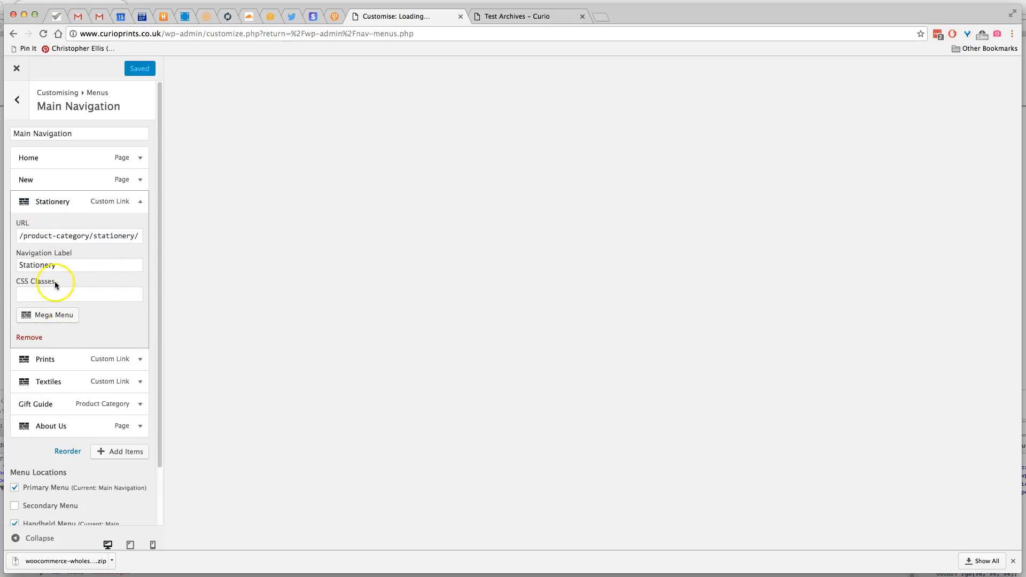
{"action": "left_click", "coordinate": [53, 315]}
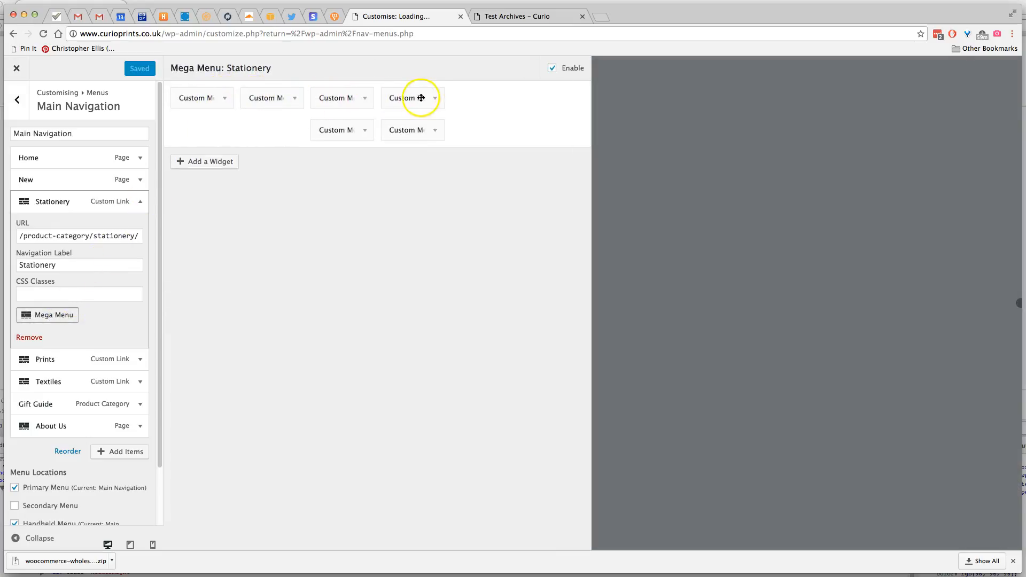
{"action": "left_click", "coordinate": [291, 101]}
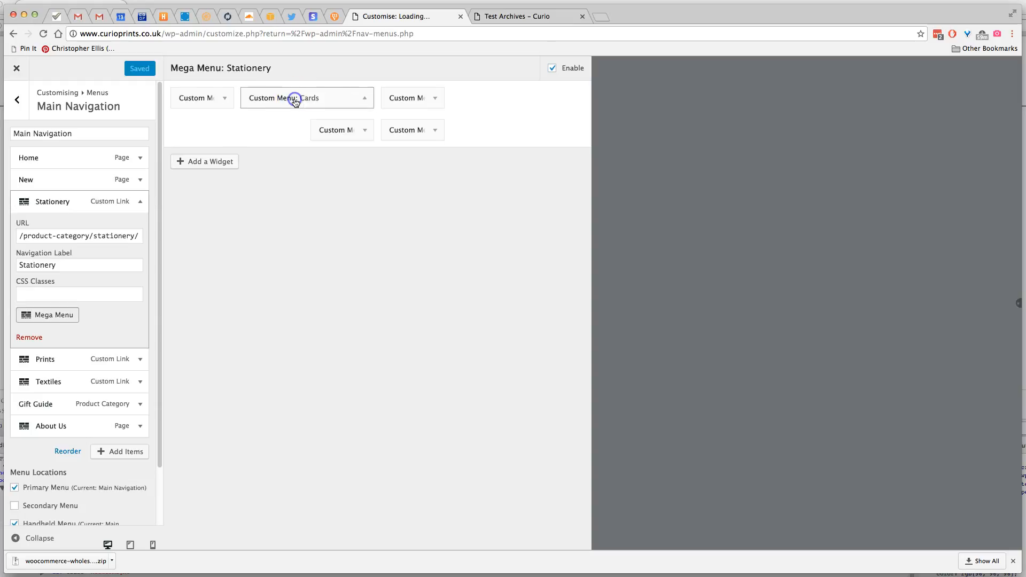
Inspect the titles and assigned menus of the Collections, Correspondence, Cards and Writing Sets widgets in the Stationery mega menu
{"action": "left_click", "coordinate": [224, 99]}
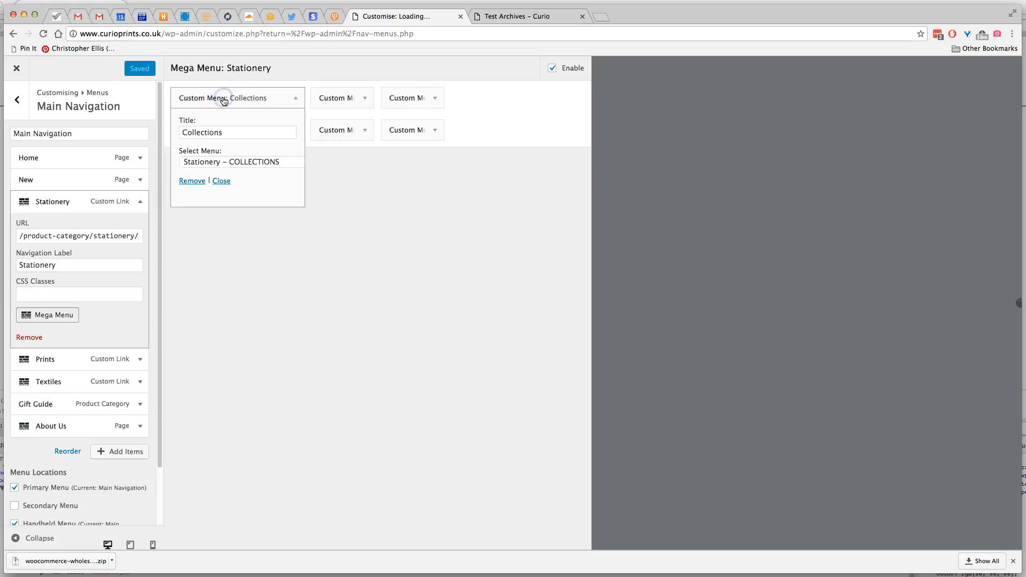
{"action": "left_click", "coordinate": [367, 100]}
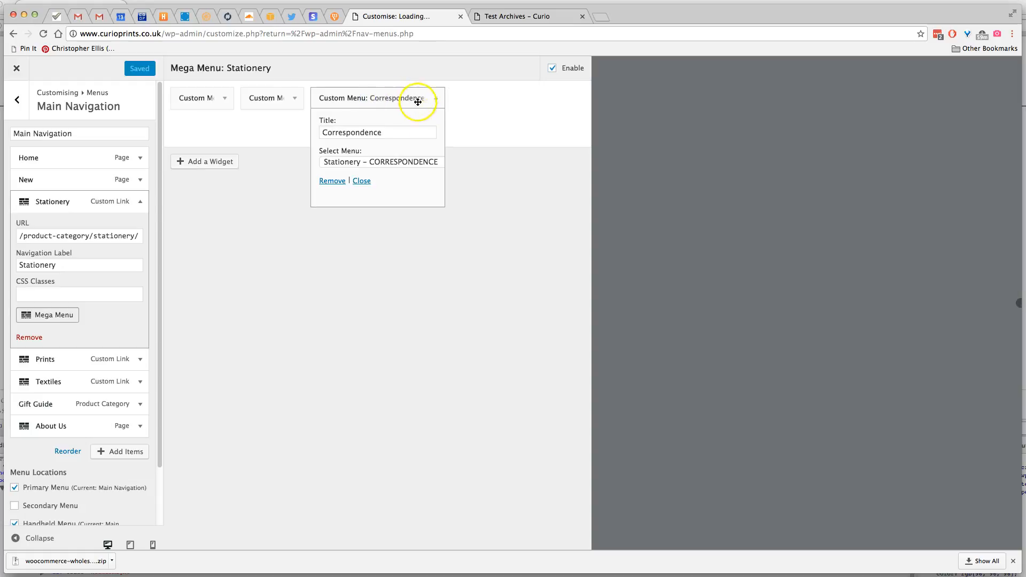
{"action": "left_click", "coordinate": [294, 101]}
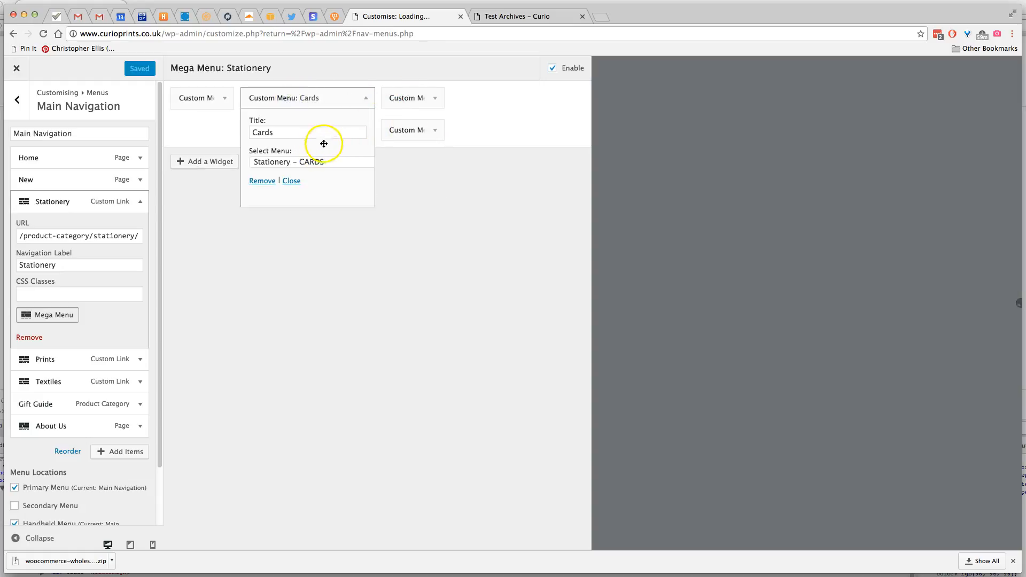
{"action": "left_click", "coordinate": [435, 98]}
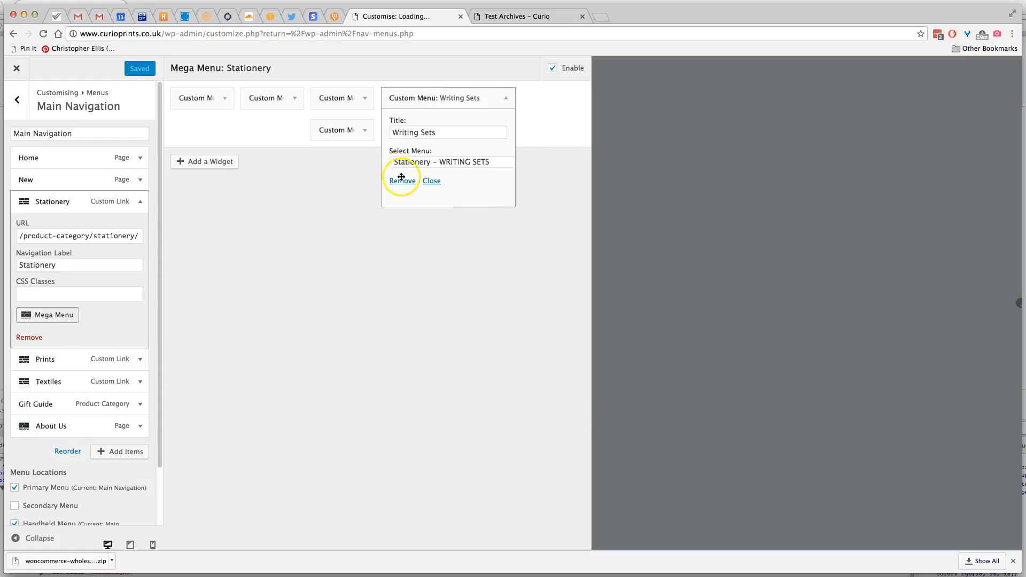
Compare the widgets with the shop's Stationery mega menu, follow its Test link under Cards, and return to the customiser
{"action": "left_click", "coordinate": [508, 22]}
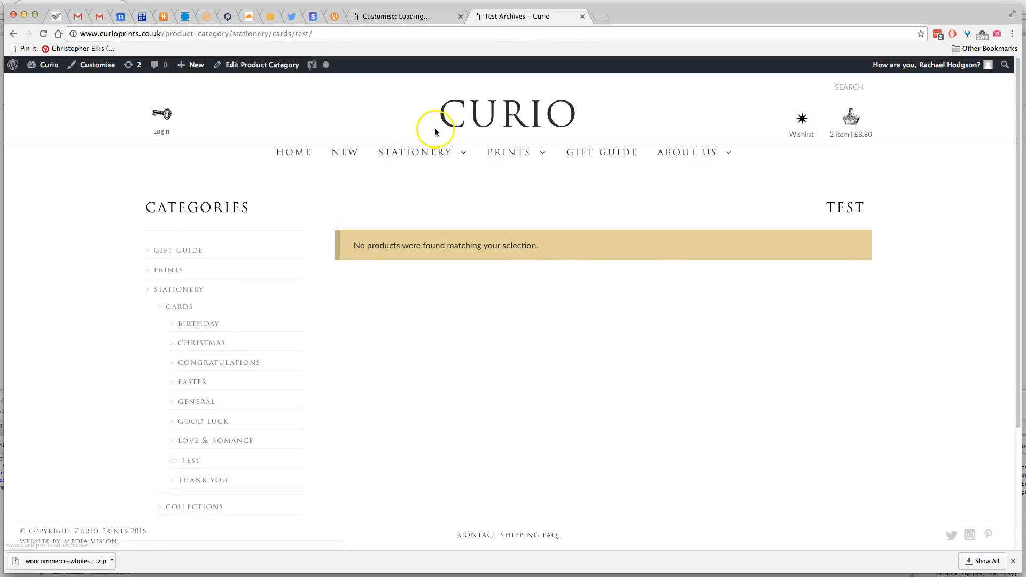
{"action": "mouse_move", "coordinate": [421, 157]}
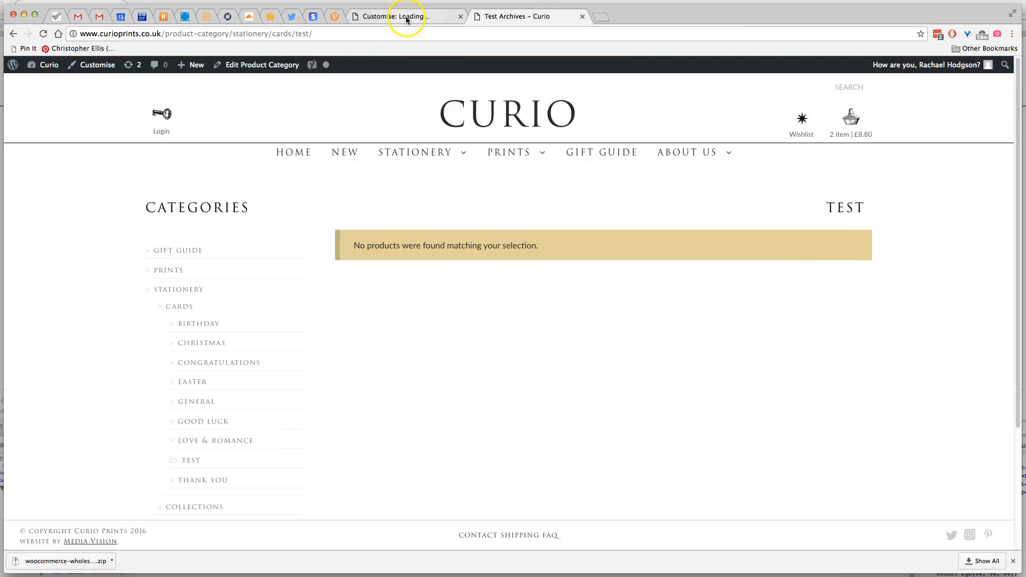
{"action": "left_click", "coordinate": [406, 19]}
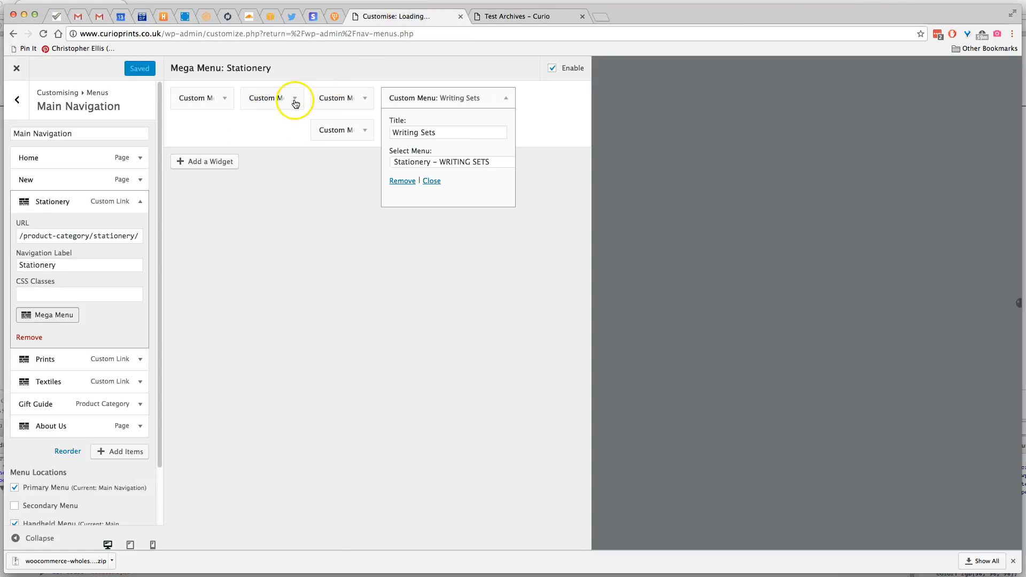
{"action": "left_click", "coordinate": [515, 19]}
{"action": "mouse_move", "coordinate": [402, 155]}
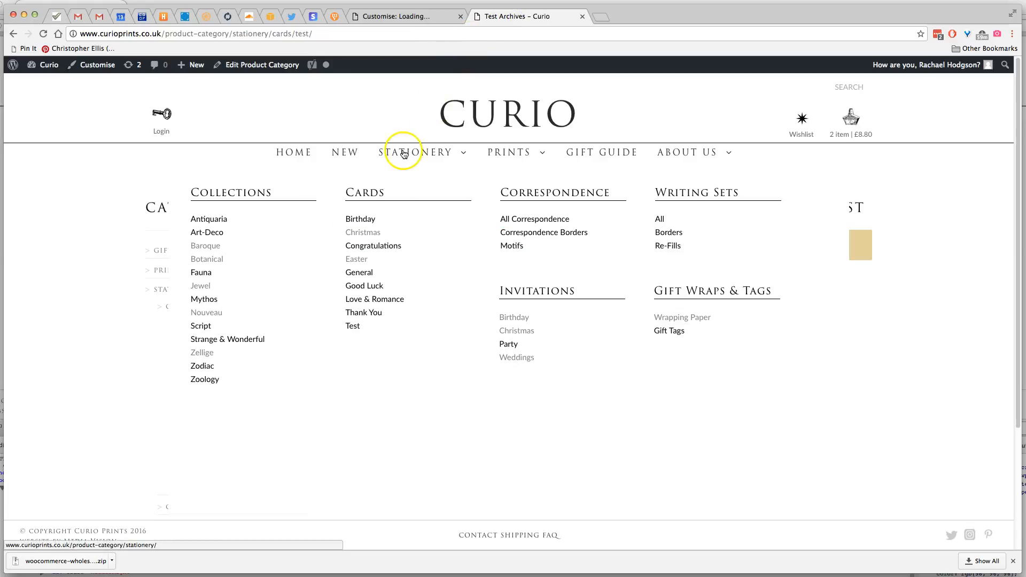
{"action": "left_click", "coordinate": [358, 331]}
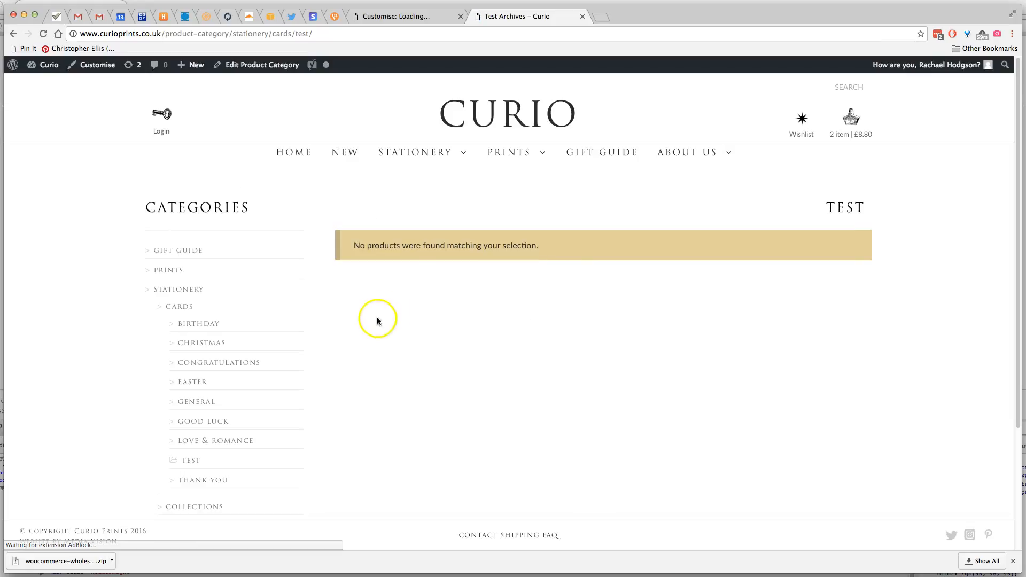
{"action": "left_click", "coordinate": [388, 17]}
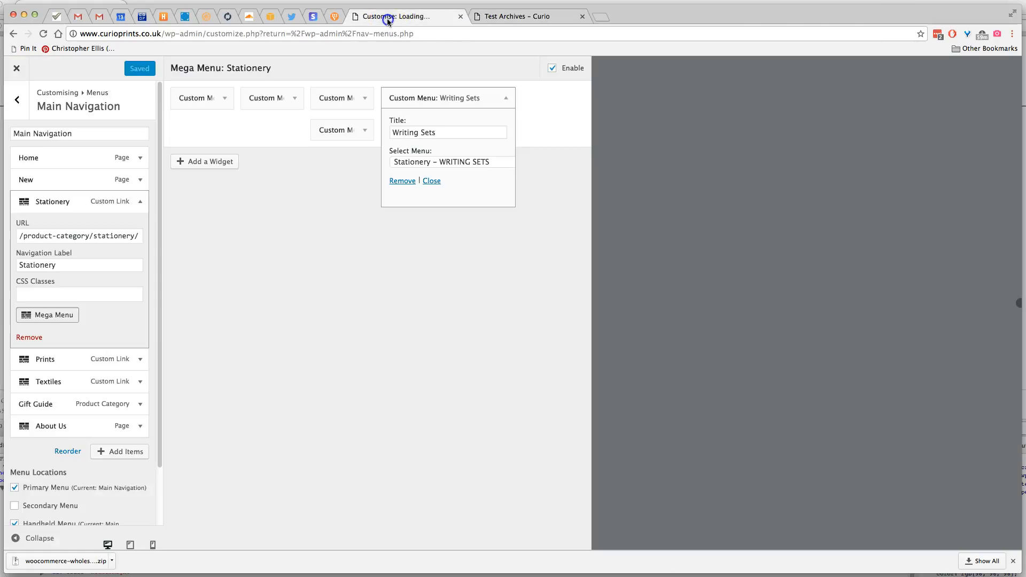
Leave the Main Navigation settings and open the Stationery – CARDS menu from the customiser's list of menus
{"action": "mouse_move", "coordinate": [164, 251]}
{"action": "left_mouse_down"}
{"action": "mouse_move", "coordinate": [164, 285]}
{"action": "mouse_move", "coordinate": [165, 267]}
{"action": "left_mouse_up"}
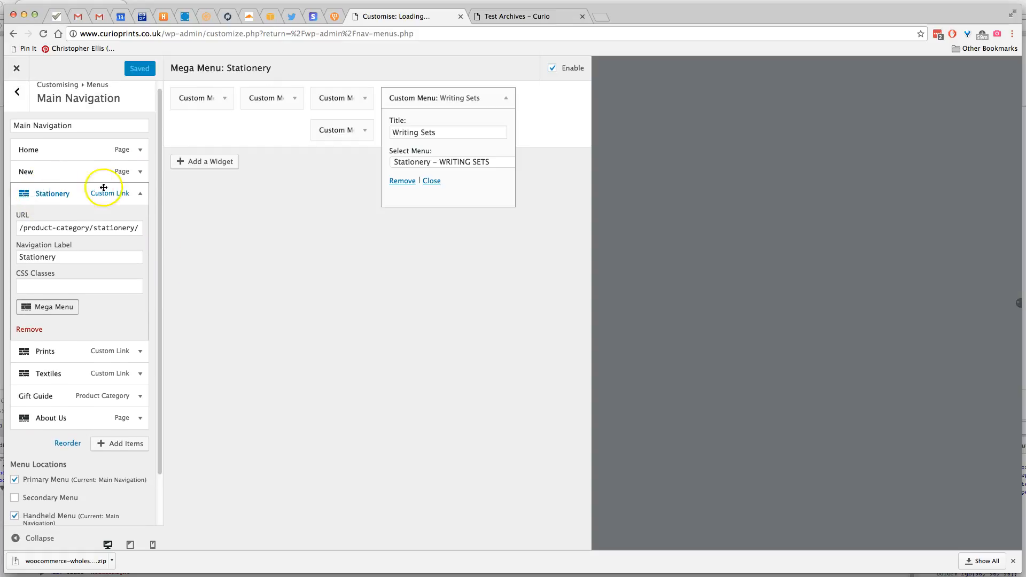
{"action": "left_click", "coordinate": [138, 193]}
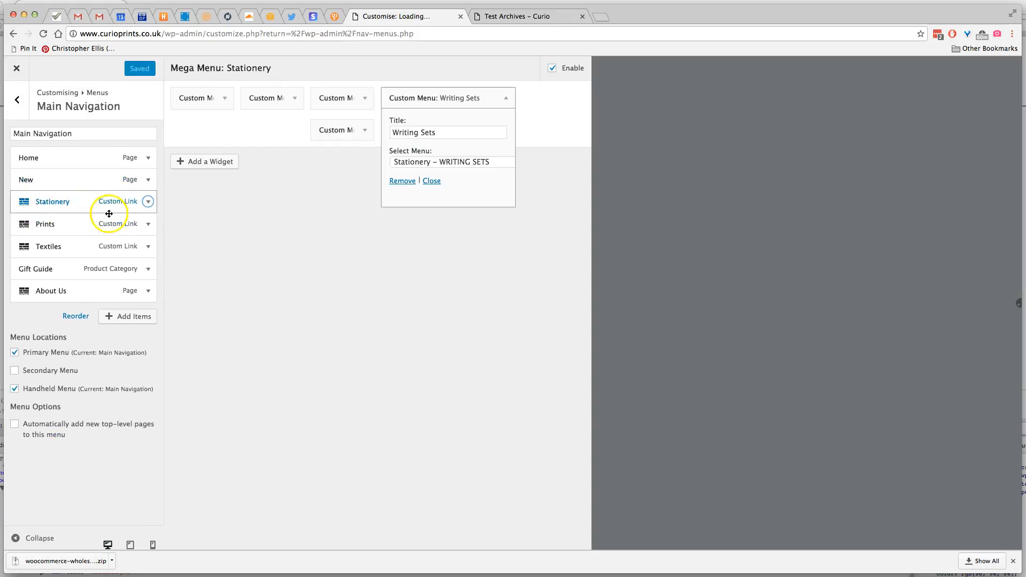
{"action": "left_click", "coordinate": [17, 103]}
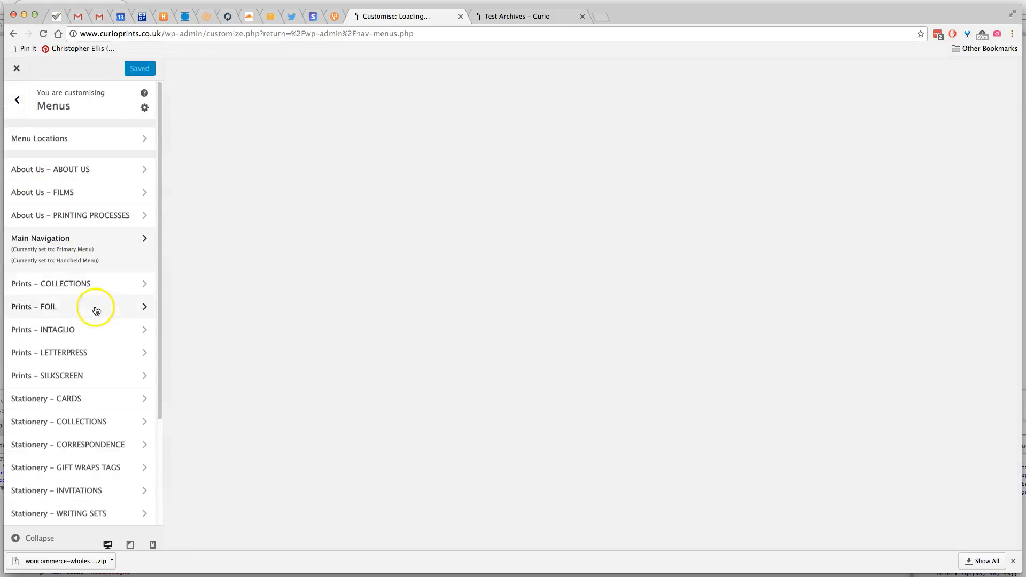
{"action": "left_click_drag", "start_coordinate": [159, 138], "coordinate": [161, 274]}
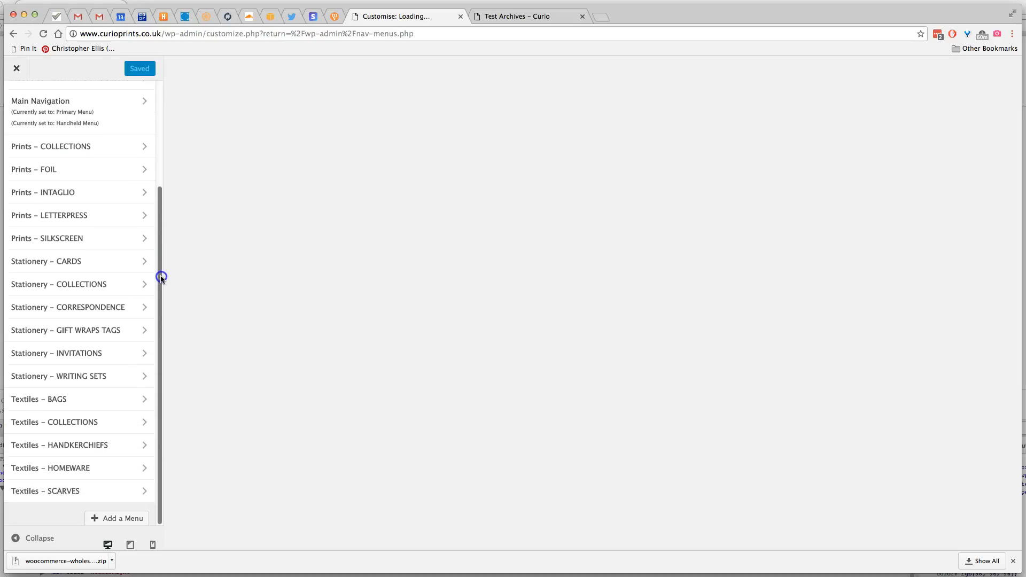
{"action": "left_click", "coordinate": [49, 263]}
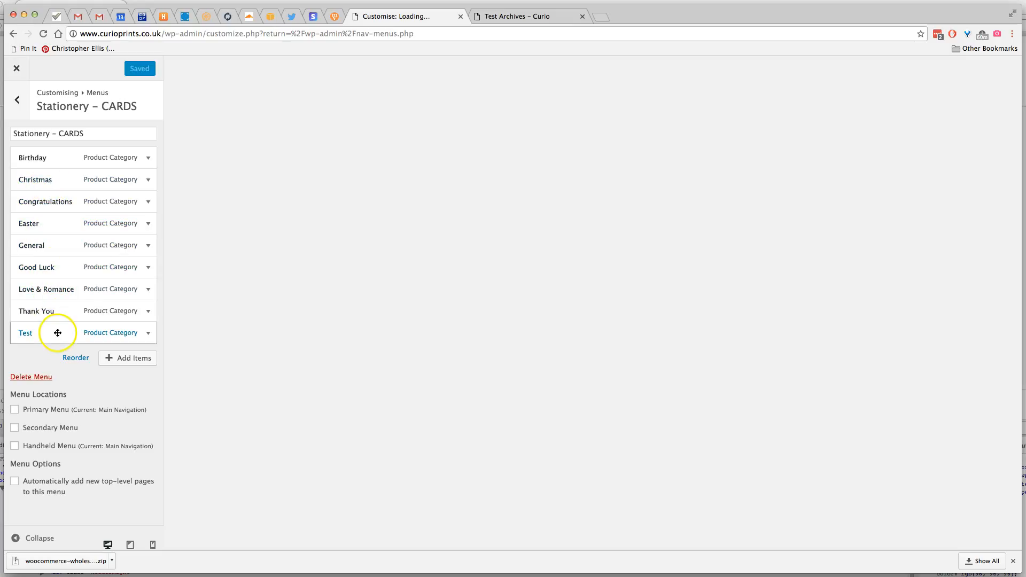
Inspect the settings of the Test, Thank You, Love & Romance and Good Luck items, and glance at the shop's Stationery navigation
{"action": "left_click", "coordinate": [148, 332]}
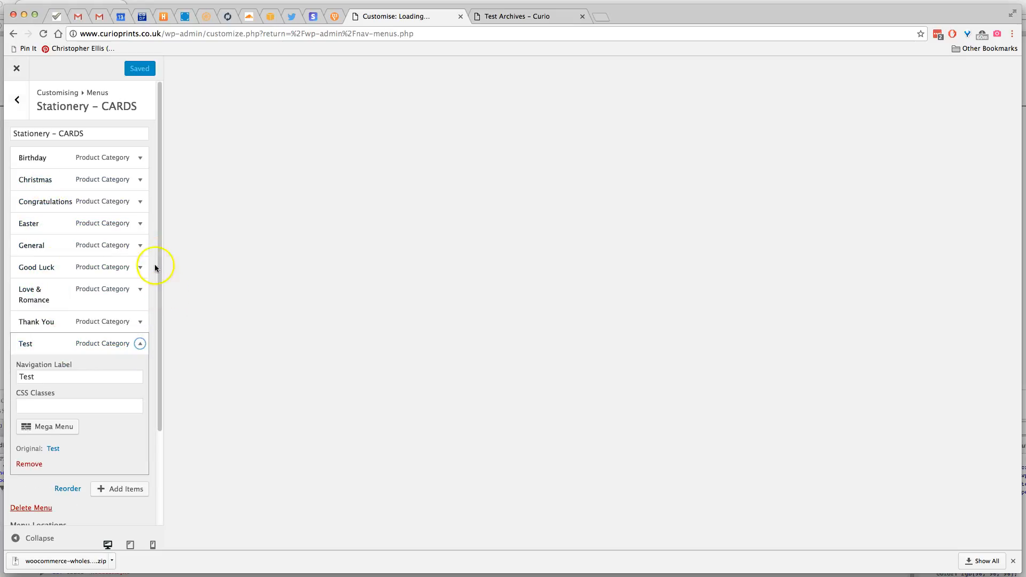
{"action": "left_click", "coordinate": [139, 322]}
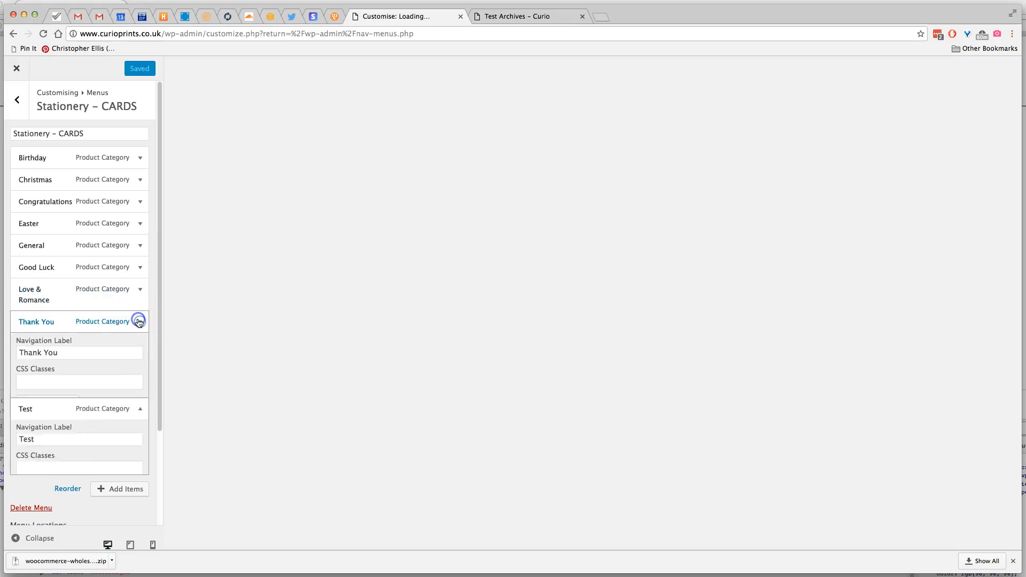
{"action": "left_click", "coordinate": [139, 288]}
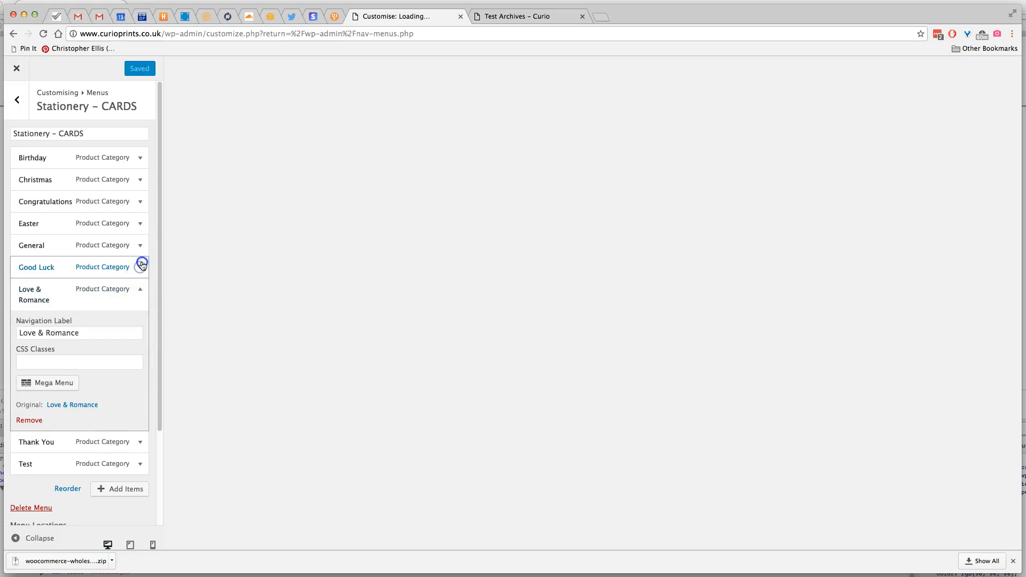
{"action": "left_click", "coordinate": [140, 266]}
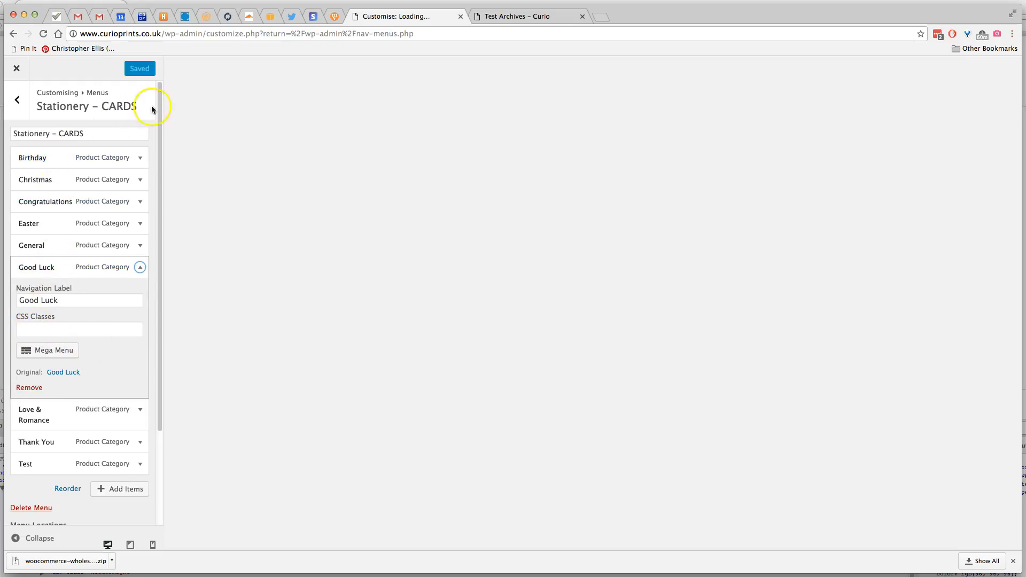
{"action": "left_click", "coordinate": [494, 19]}
{"action": "mouse_move", "coordinate": [412, 152]}
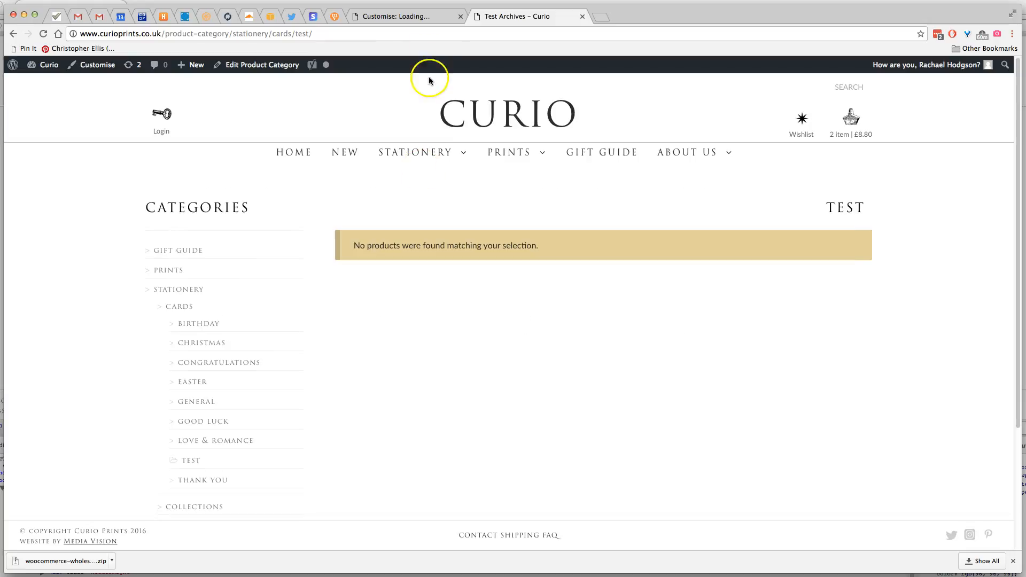
{"action": "left_click", "coordinate": [401, 16]}
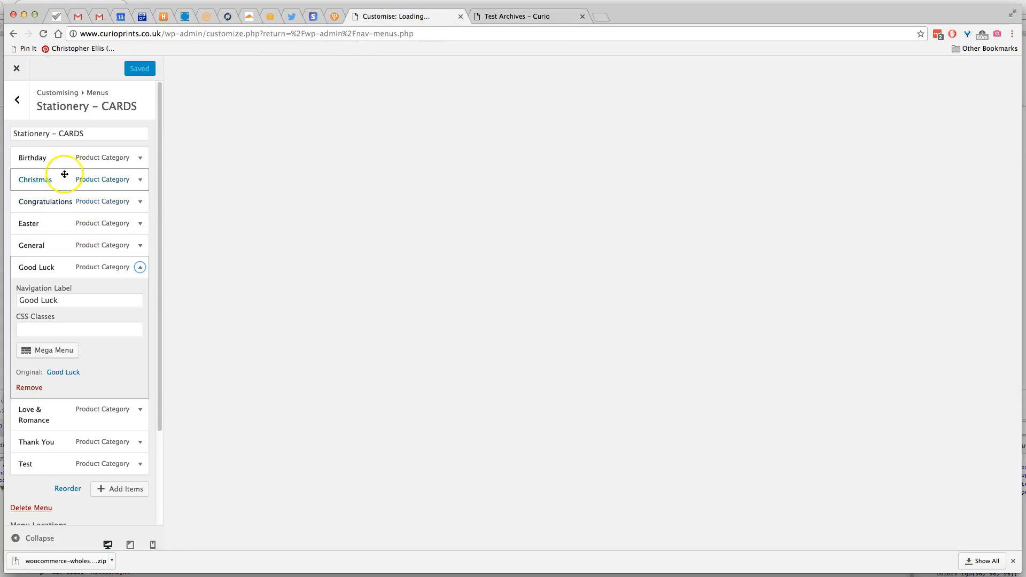
Copy the CSS class "greyed" from the Christmas item of the Stationery – CARDS menu
{"action": "left_click", "coordinate": [138, 180]}
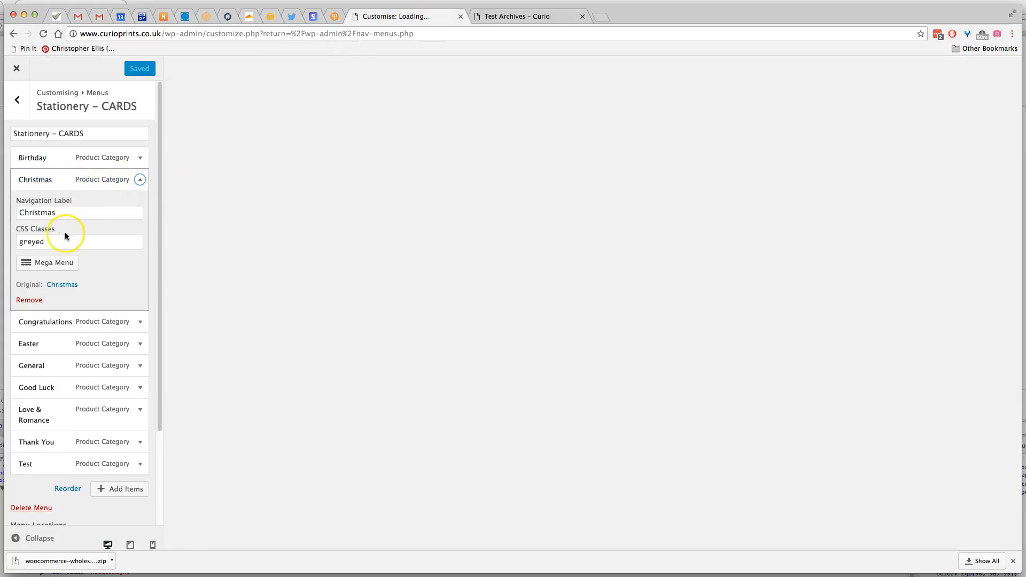
{"action": "left_click_drag", "start_coordinate": [54, 243], "coordinate": [30, 243]}
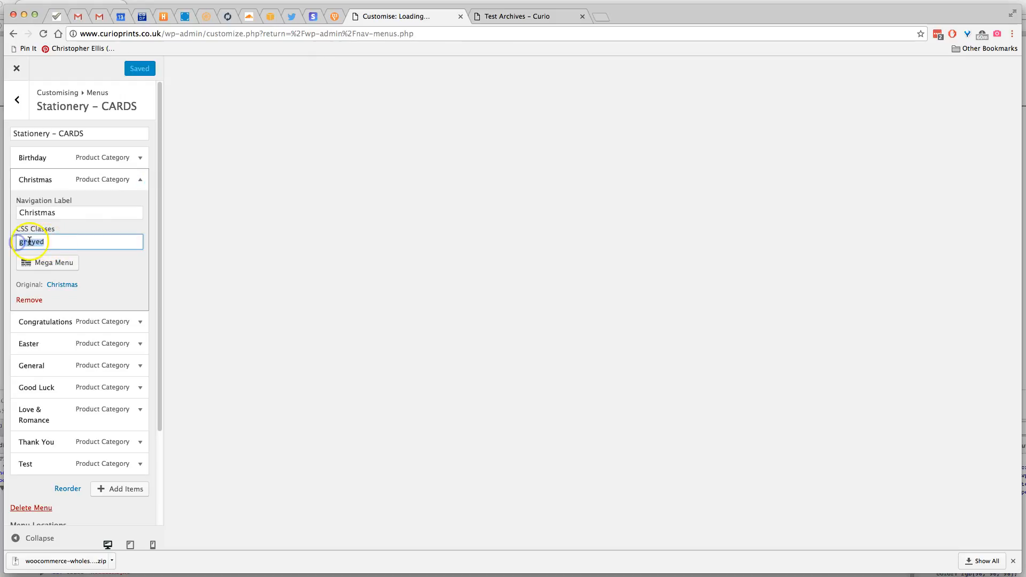
{"action": "right_click", "coordinate": [29, 241]}
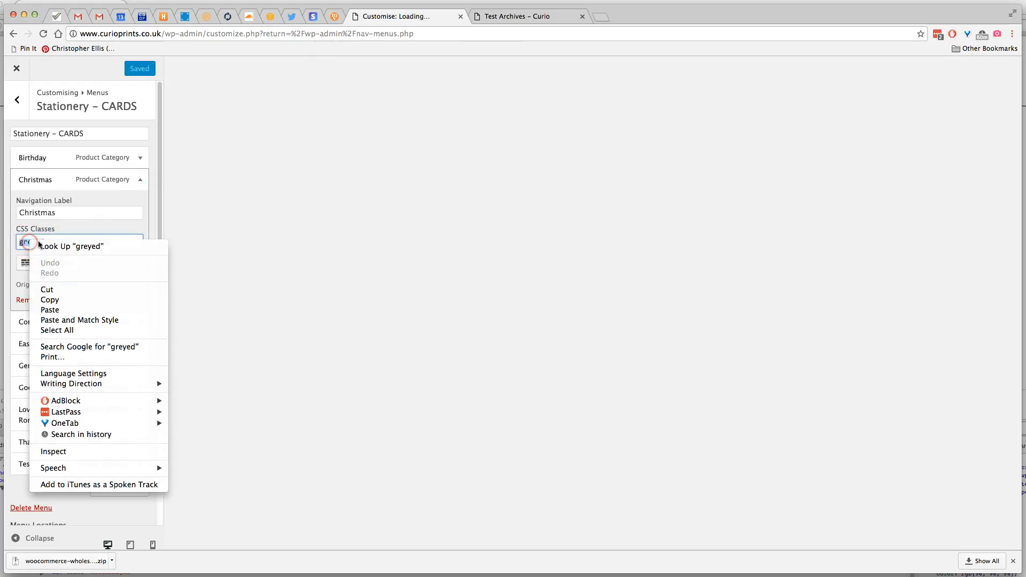
{"action": "left_click", "coordinate": [50, 300]}
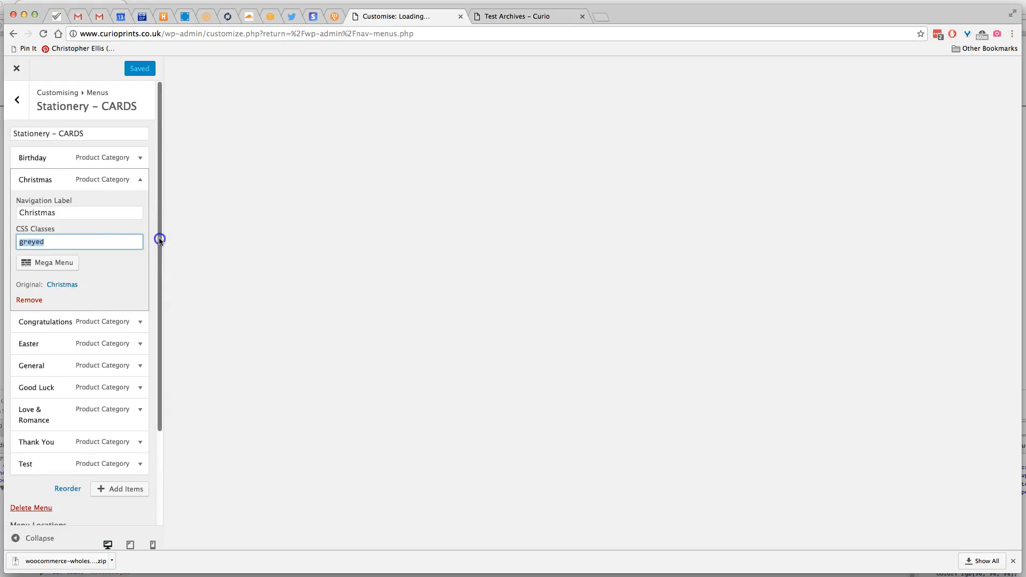
Paste "greyed" as the Test item's CSS class, then save and publish the menu
{"action": "scroll", "coordinate": [160, 238], "scroll_direction": "down", "scroll_amount": 5}
{"action": "left_click", "coordinate": [138, 350]}
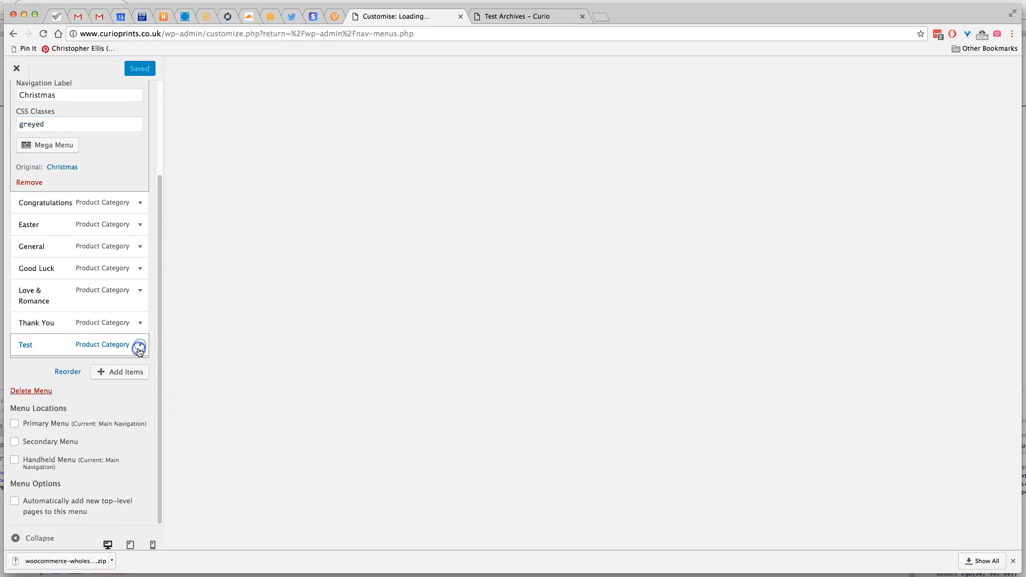
{"action": "left_click", "coordinate": [37, 290]}
{"action": "right_click", "coordinate": [36, 289]}
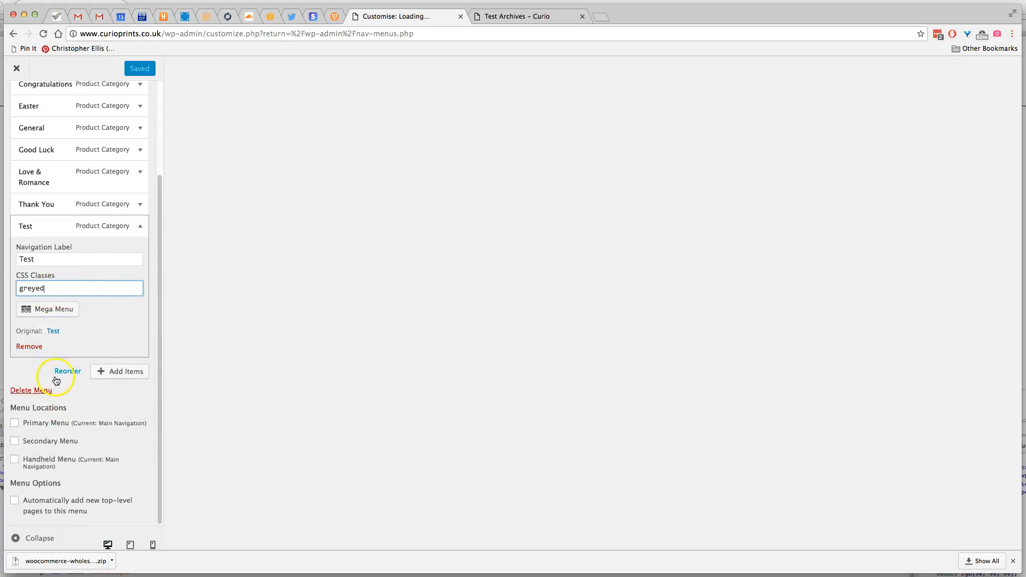
{"action": "scroll", "coordinate": [127, 316], "scroll_direction": "up", "scroll_amount": 5}
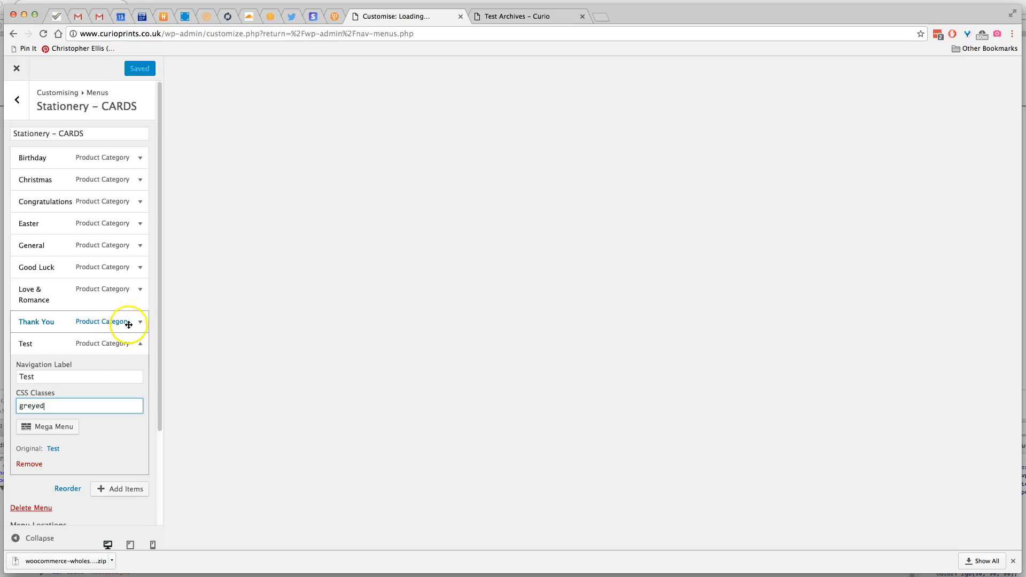
{"action": "left_click", "coordinate": [118, 429]}
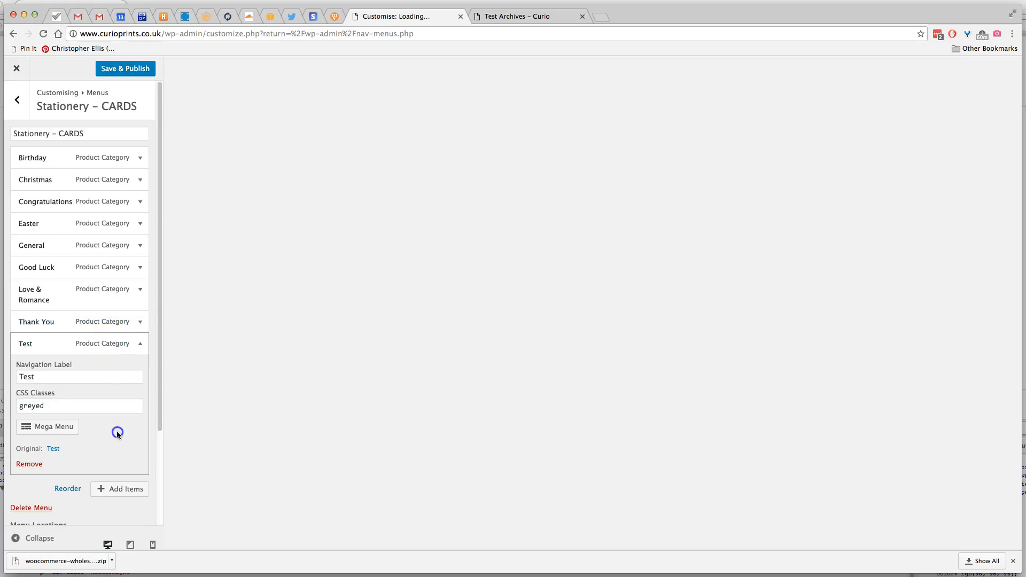
{"action": "left_click", "coordinate": [127, 70]}
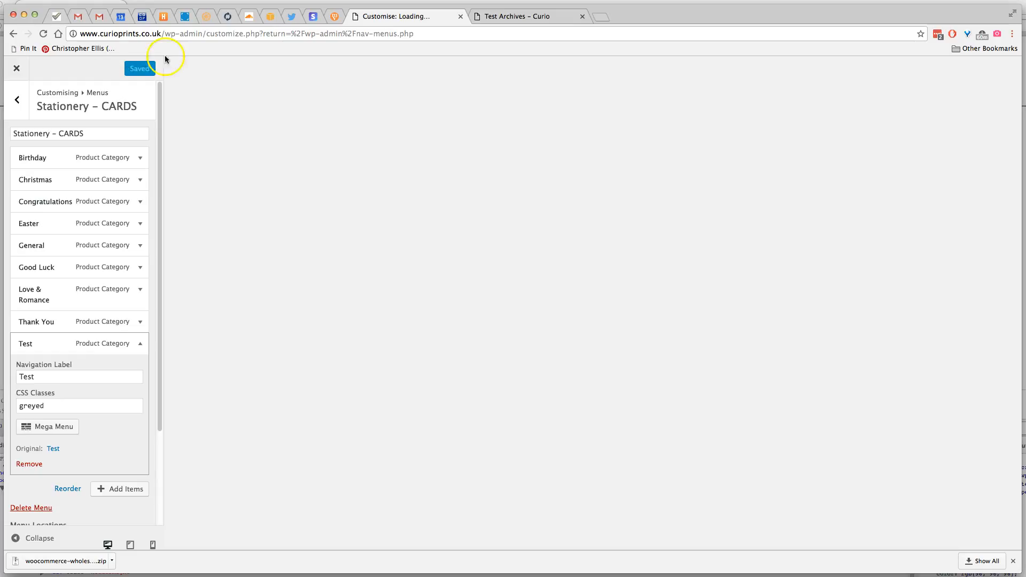
Reload the shop's Test category page and check how Test is styled under Cards in the Stationery mega menu
{"action": "left_click", "coordinate": [539, 17]}
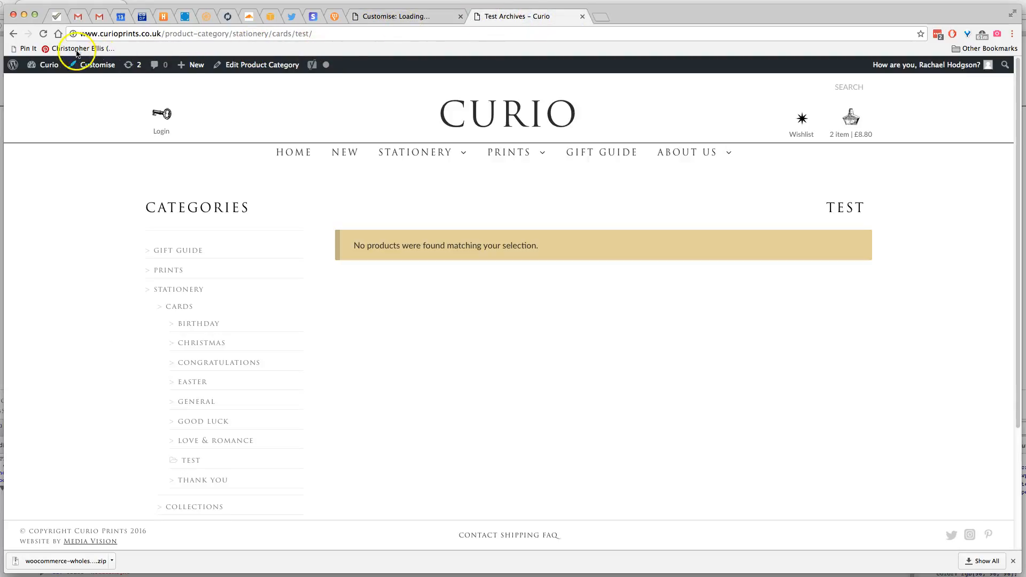
{"action": "left_click", "coordinate": [43, 35]}
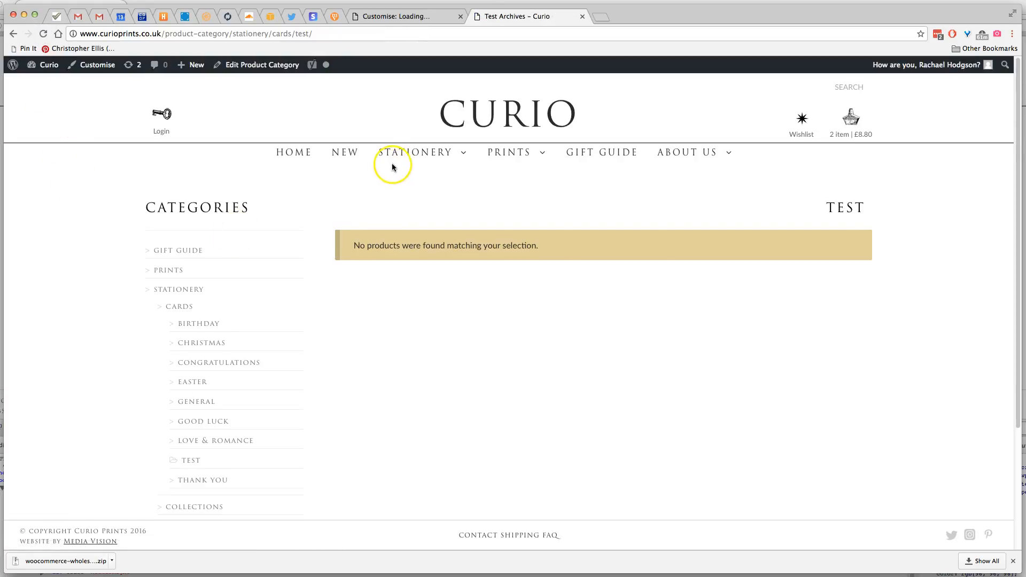
{"action": "mouse_move", "coordinate": [394, 163]}
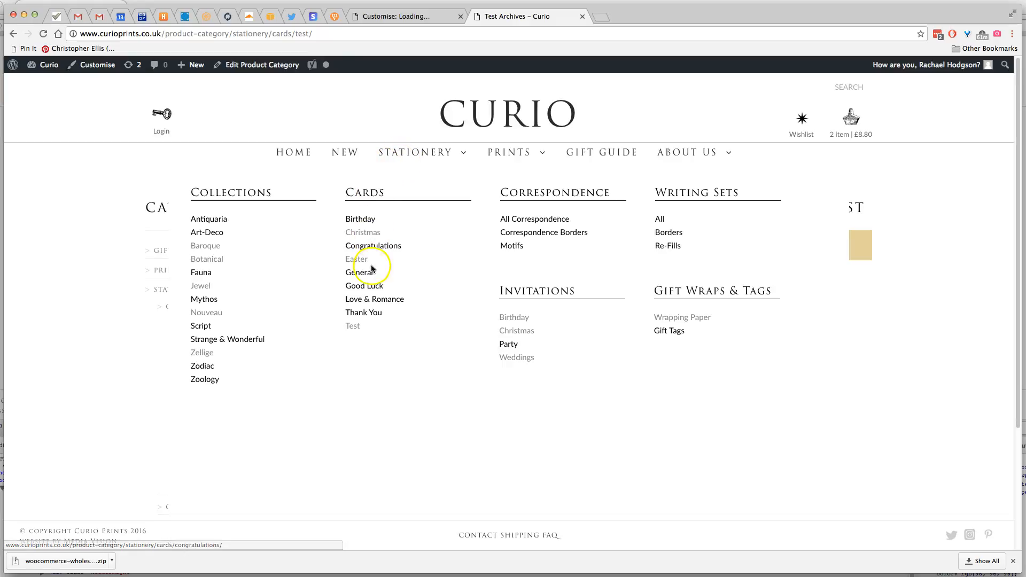